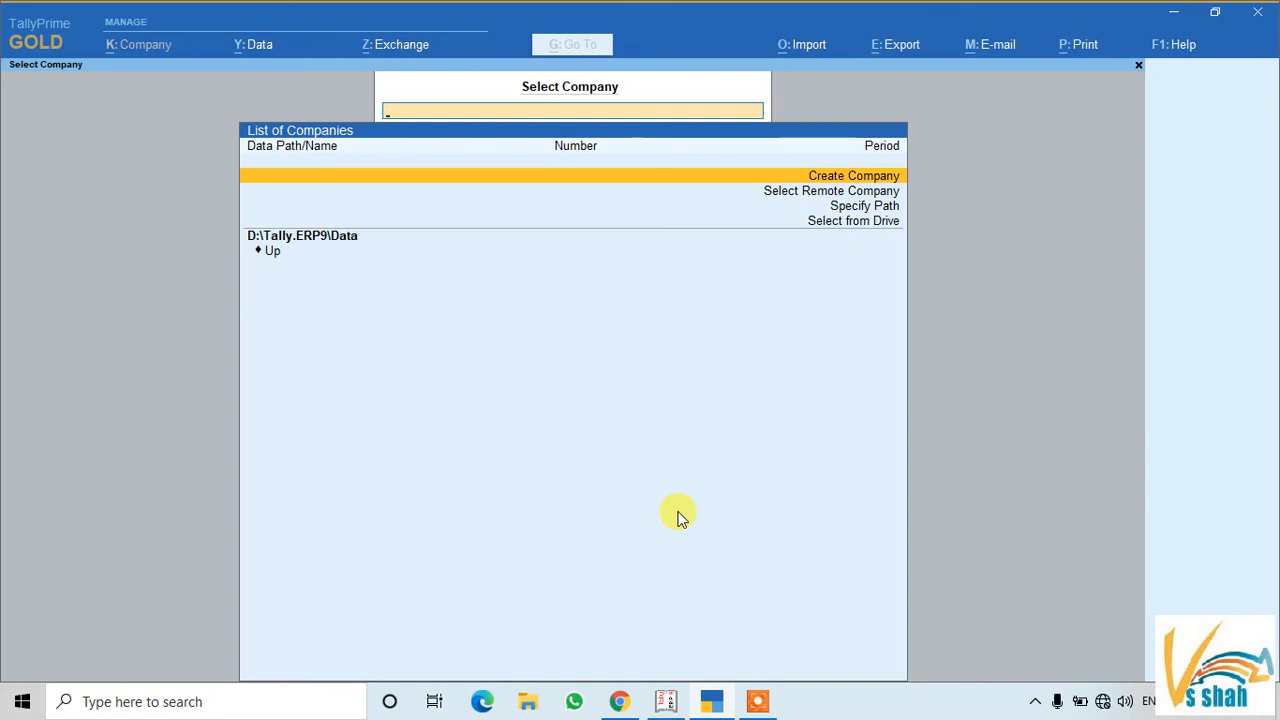
{"action": "type", "text": "D:\\Tally.ERP"}
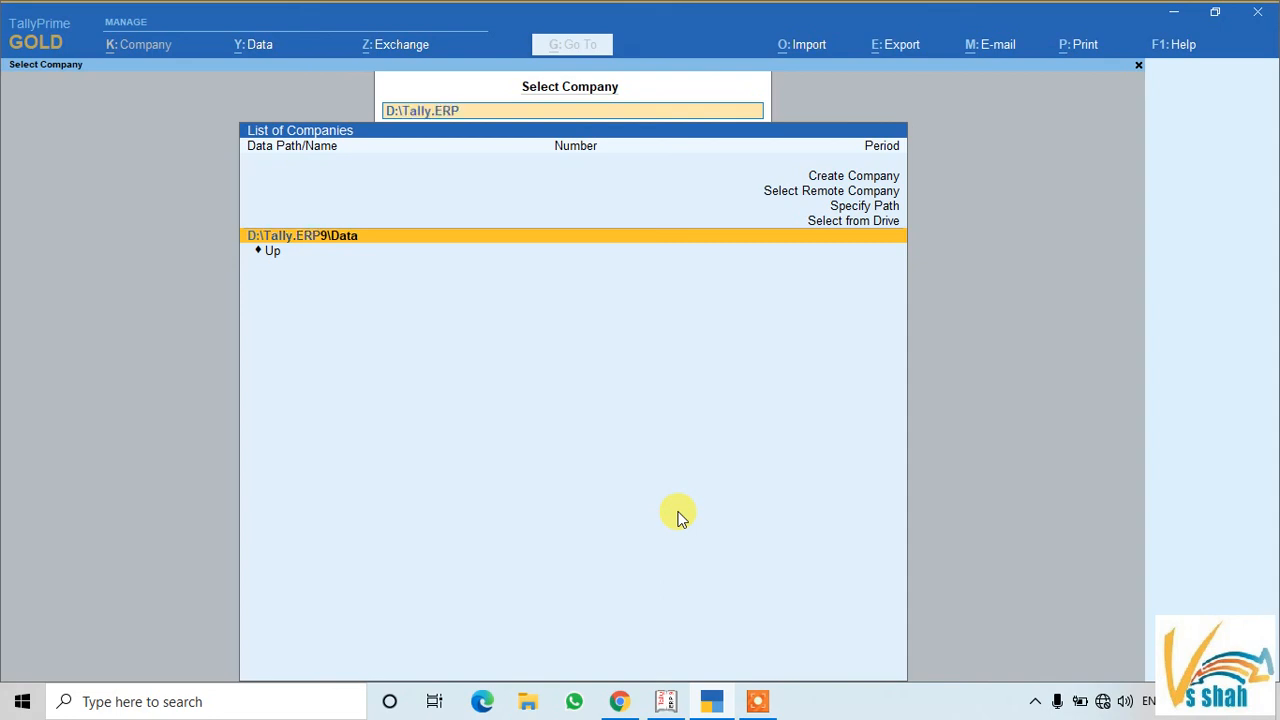
{"action": "type", "text": "9\\Data"}
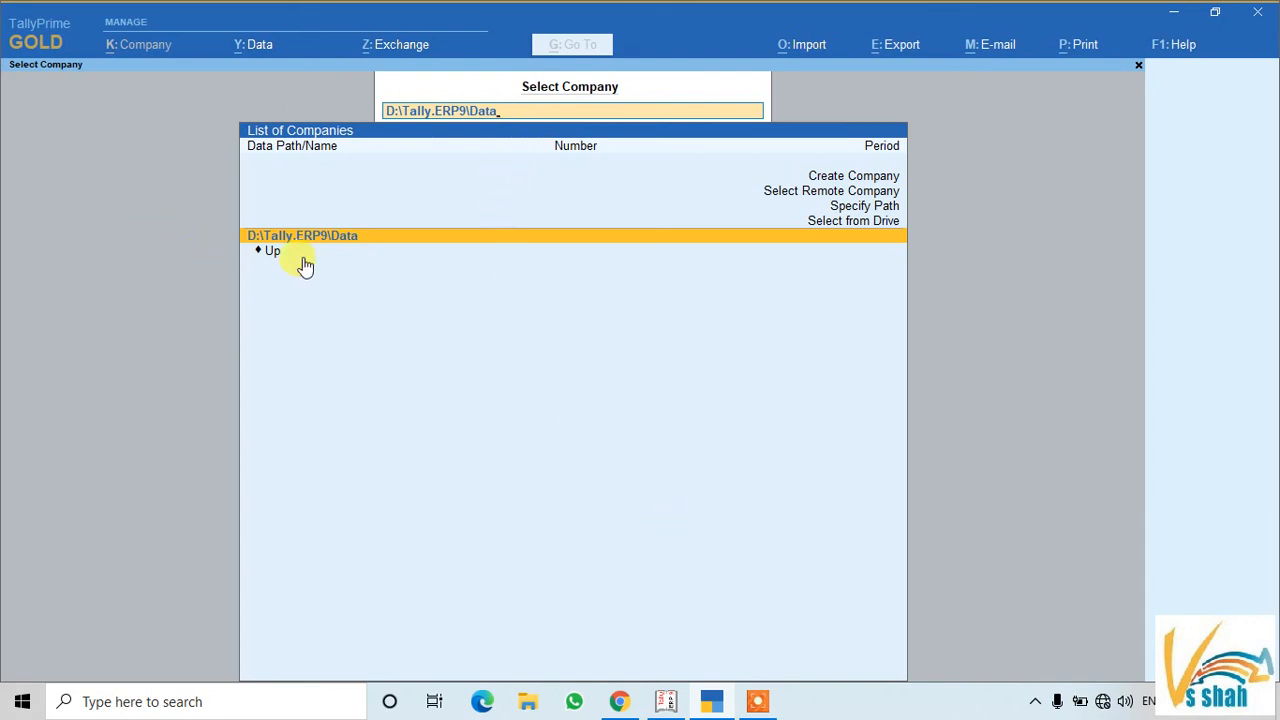
{"action": "key", "text": "BackSpace"}
{"action": "key", "text": "BackSpace"}
{"action": "key", "text": "BackSpace"}
{"action": "key", "text": "BackSpace"}
{"action": "key", "text": "BackSpace"}
{"action": "key", "text": "BackSpace"}
{"action": "key", "text": "BackSpace"}
{"action": "key", "text": "BackSpace"}
{"action": "key", "text": "BackSpace"}
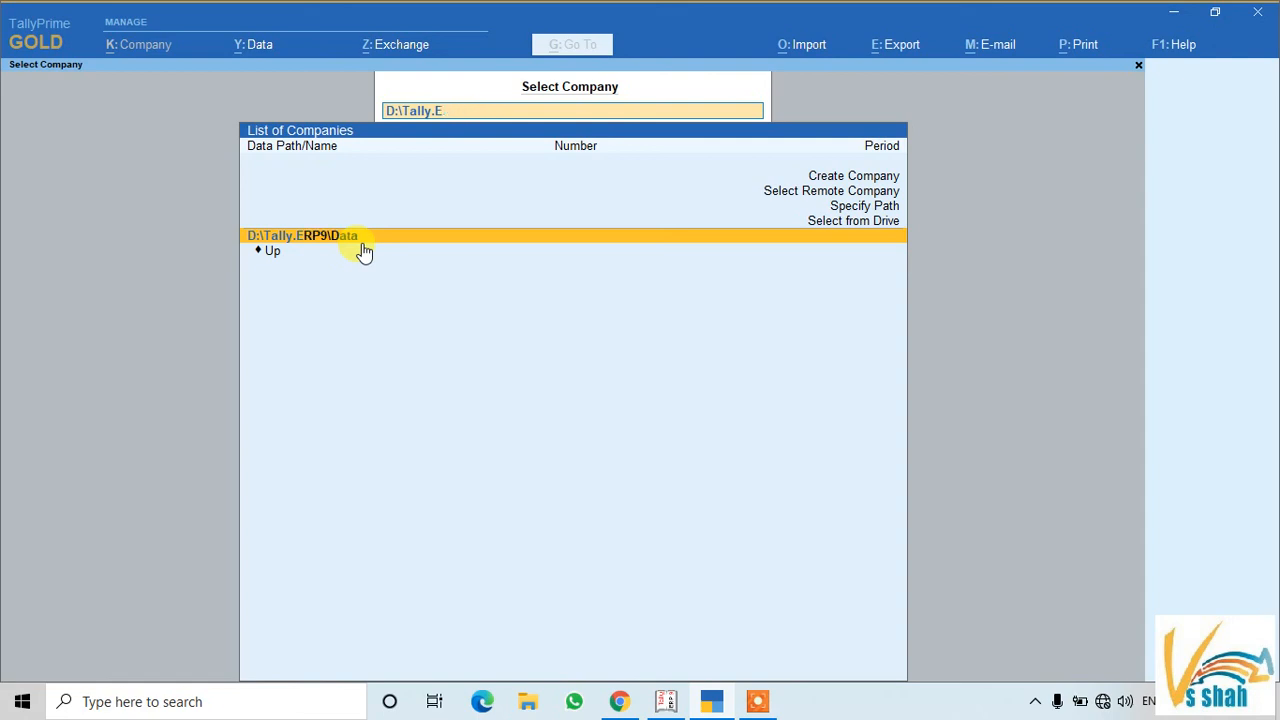
{"action": "key", "text": "BackSpace"}
{"action": "key", "text": "BackSpace"}
{"action": "key", "text": "BackSpace"}
{"action": "key", "text": "BackSpace"}
{"action": "key", "text": "BackSpace"}
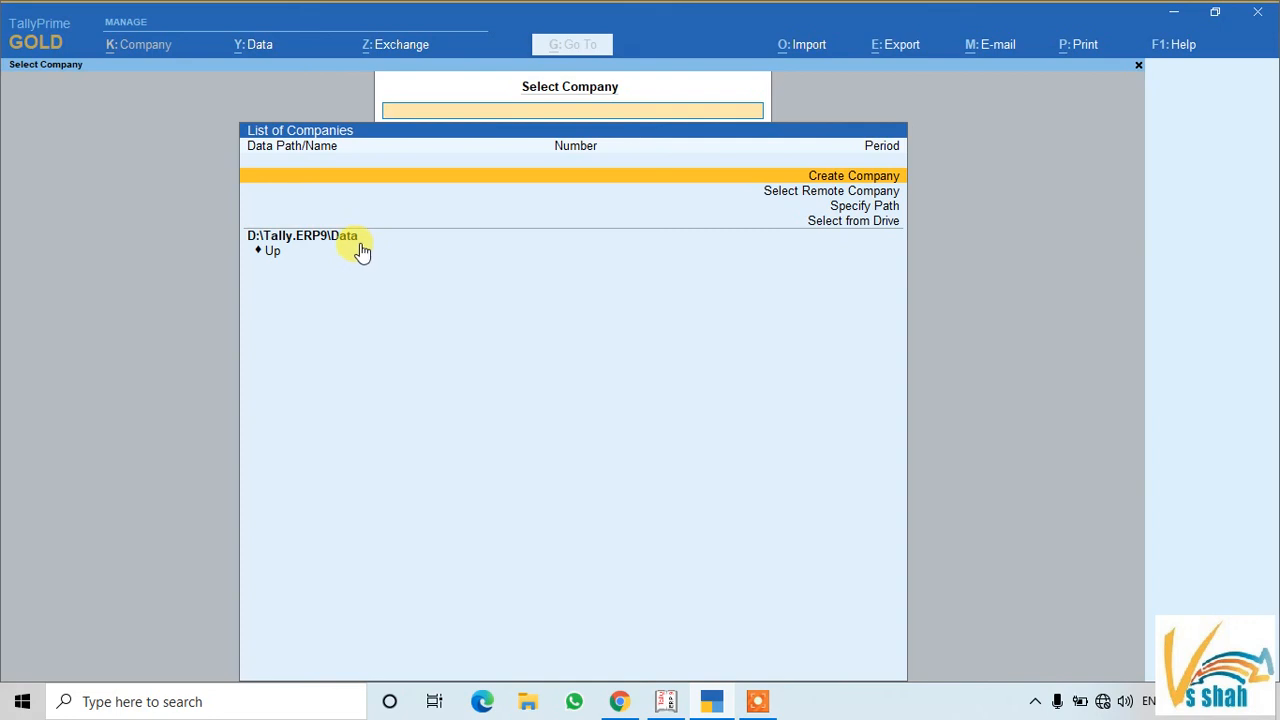
Try the company data path C:\Tally.ERP9\Data, which TallyPrime rejects
{"action": "left_click", "coordinate": [848, 208]}
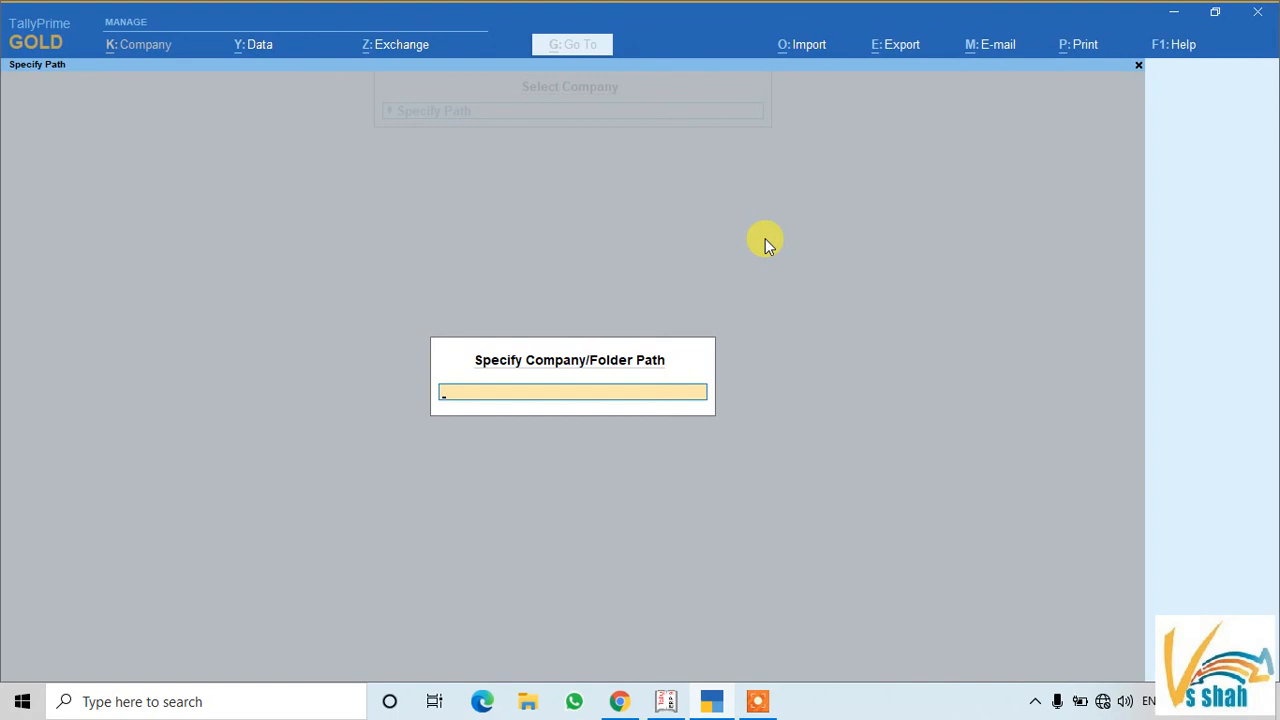
{"action": "key", "text": "Escape"}
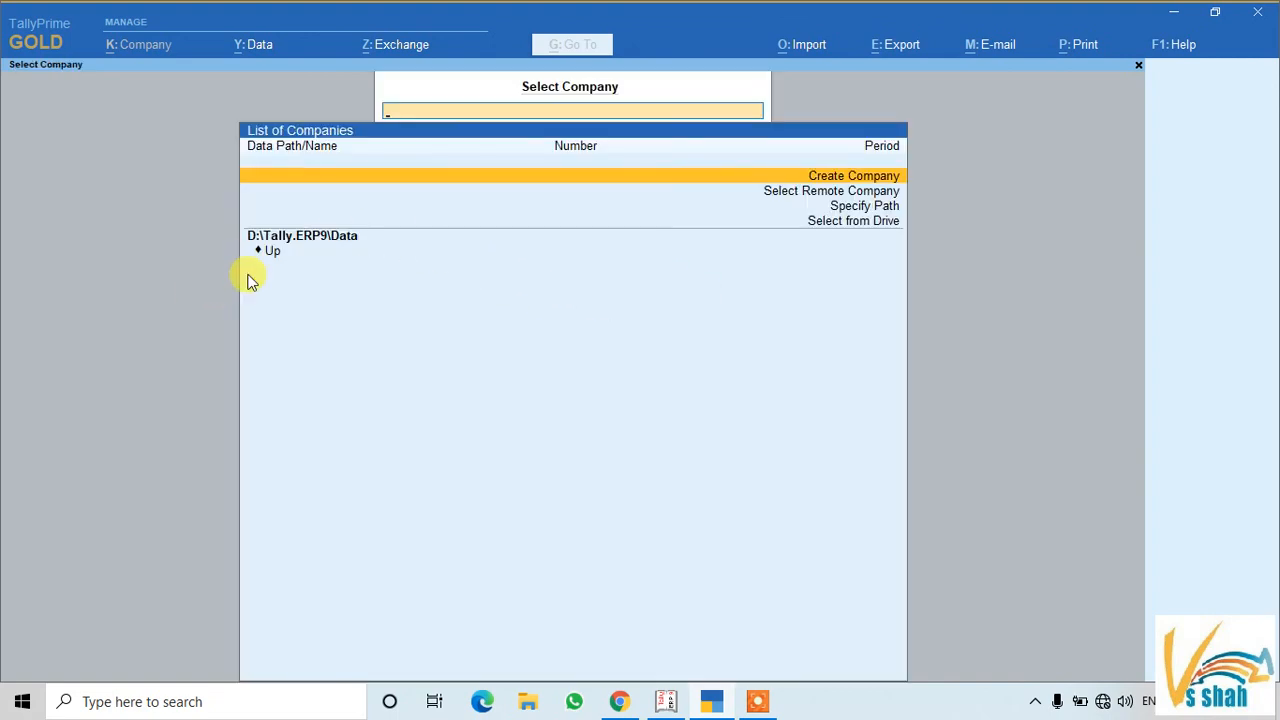
{"action": "left_click", "coordinate": [846, 206]}
{"action": "type", "text": "C:\\Tally."}
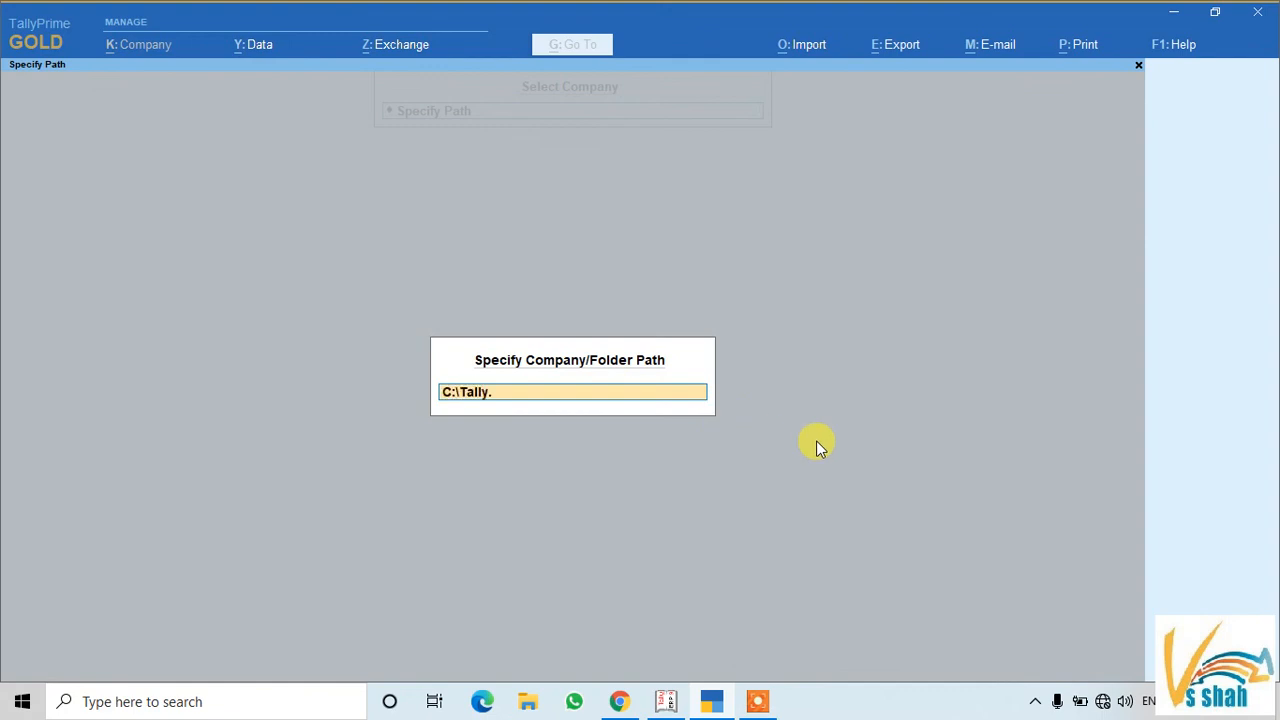
{"action": "type", "text": "ERP9\\Data"}
{"action": "key", "text": "Return"}
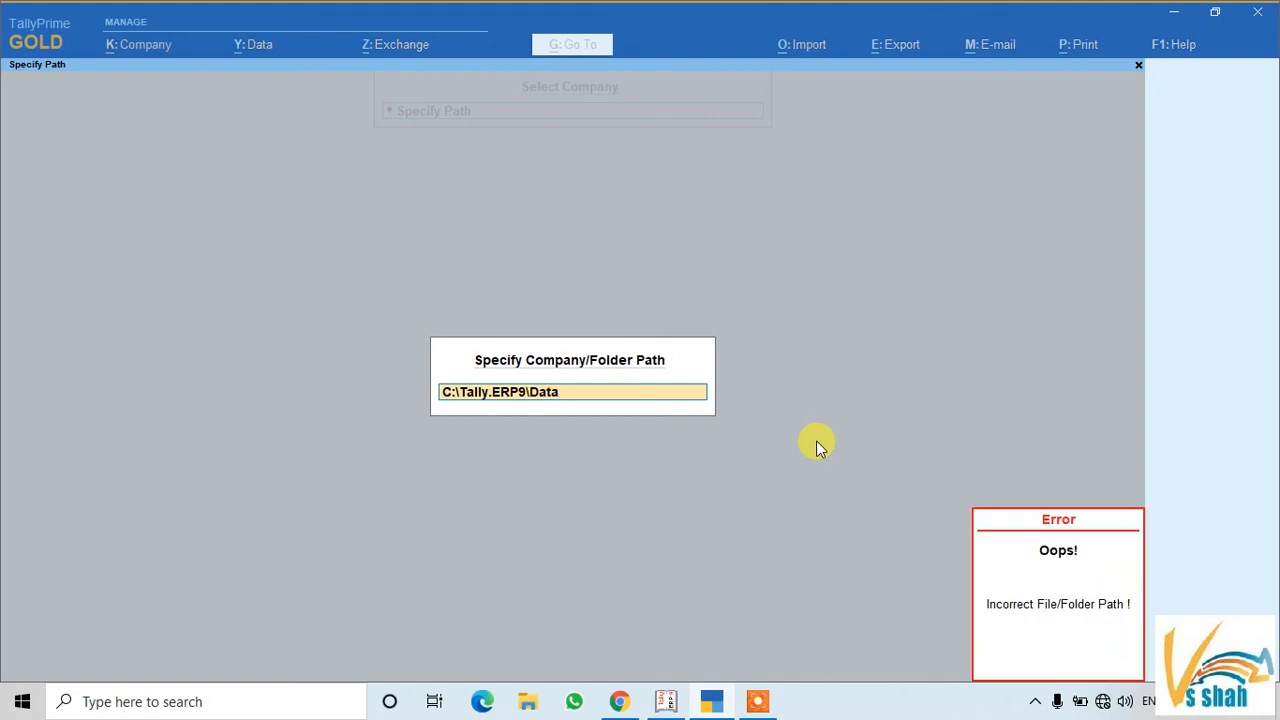
Enter D:\Tally.ERP9\data as the company data path instead
{"action": "type", "text": "D"}
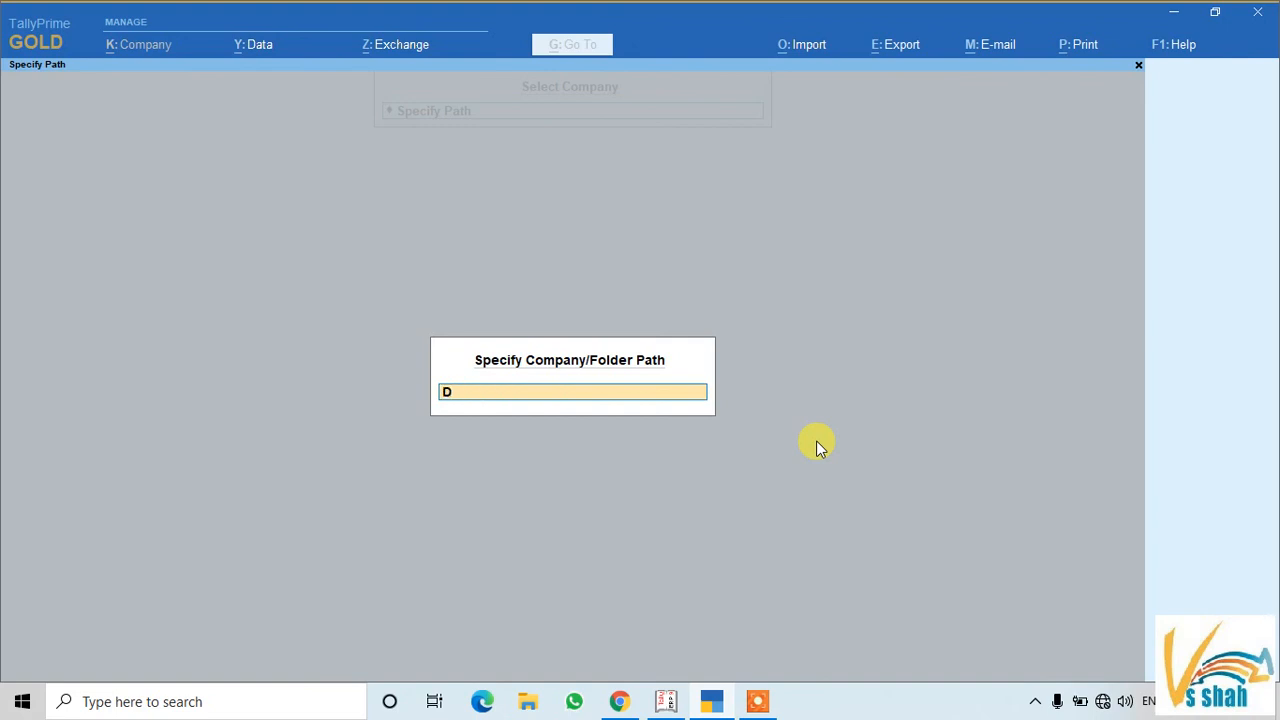
{"action": "key", "text": "Return"}
{"action": "type", "text": ":\\Tally.ERP90"}
{"action": "key", "text": "BackSpace"}
{"action": "type", "text": "\\data"}
{"action": "key", "text": "Return"}
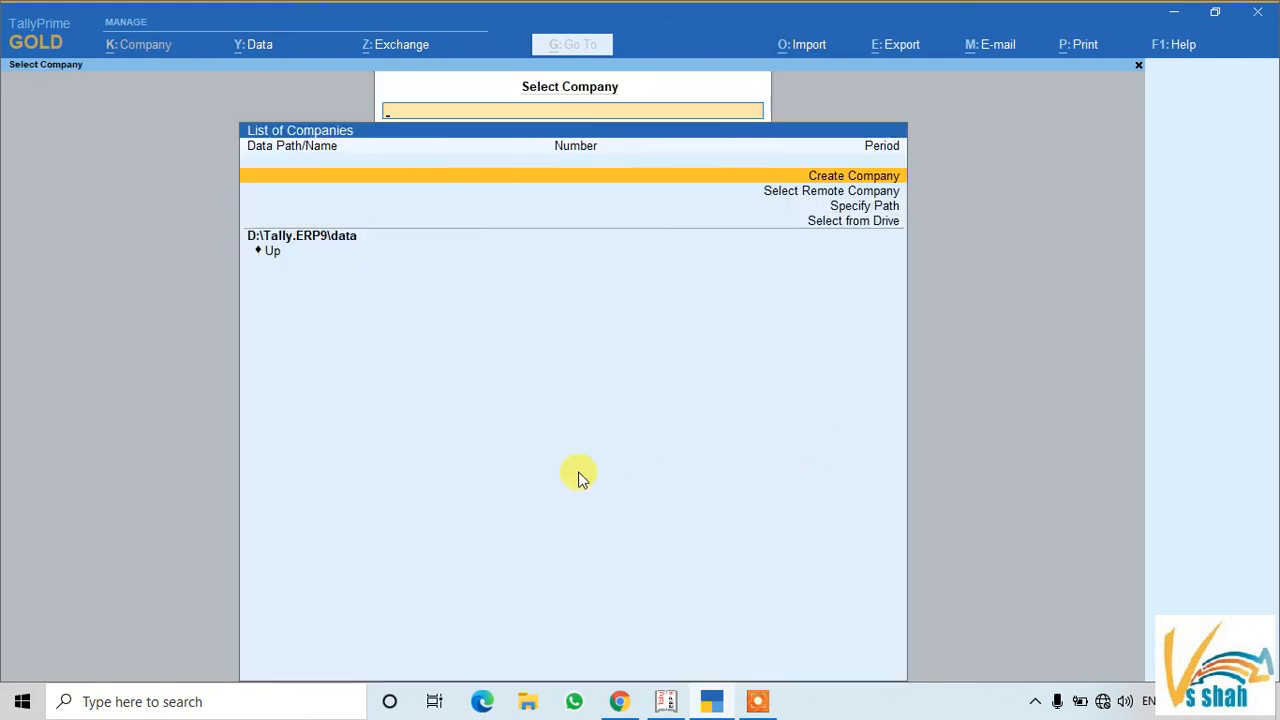
Browse up to the D:\ root and look inside the TallyPrime and Old E Drive folders
{"action": "left_click", "coordinate": [272, 256]}
{"action": "left_click", "coordinate": [272, 256]}
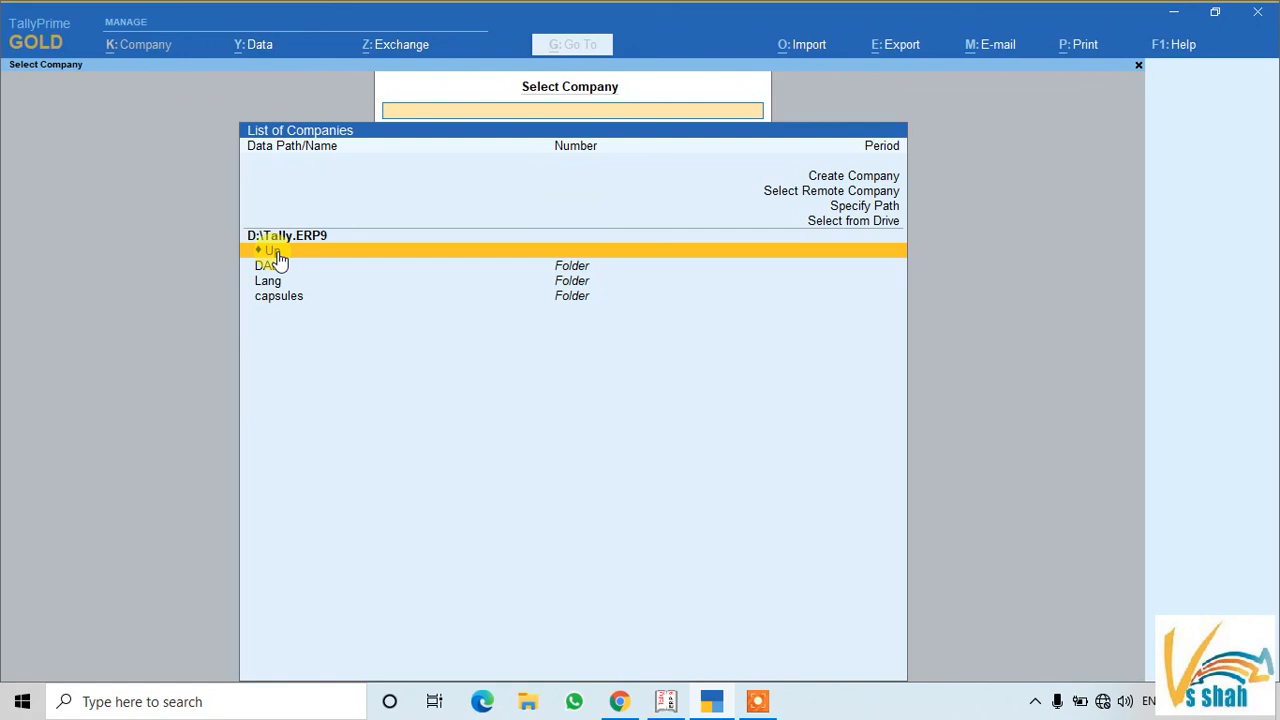
{"action": "left_click", "coordinate": [276, 255]}
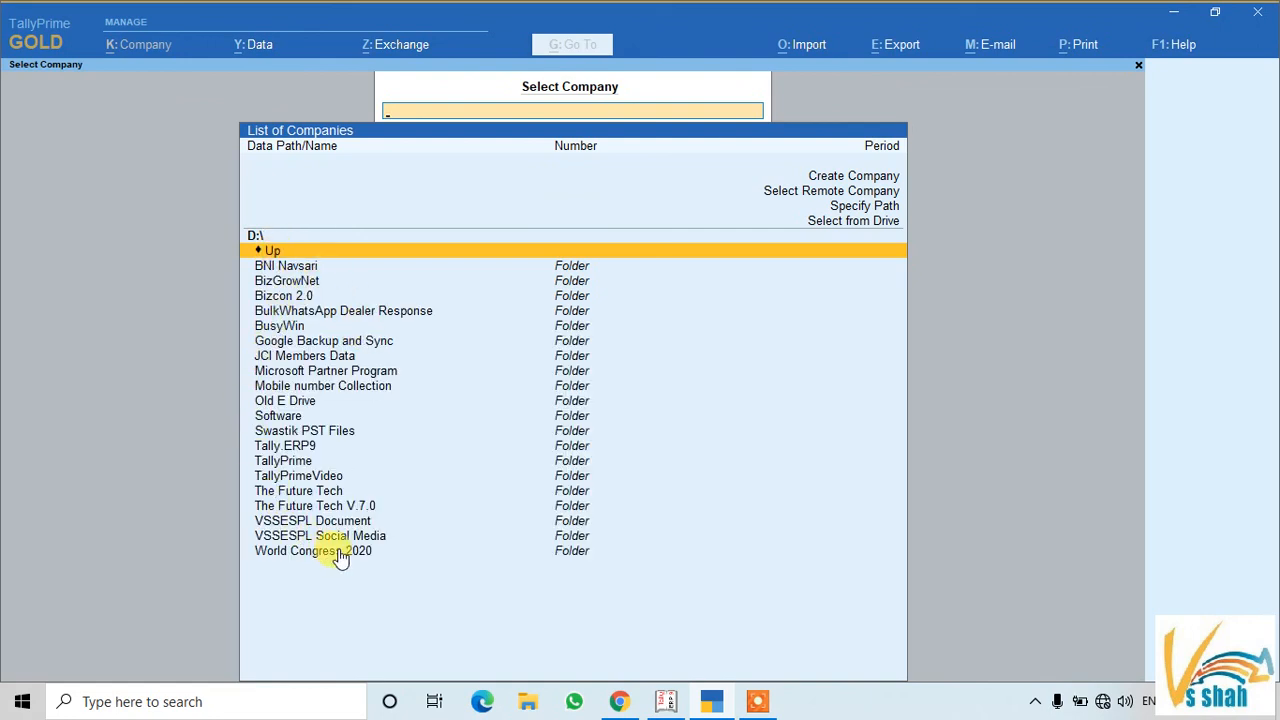
{"action": "left_click", "coordinate": [300, 465]}
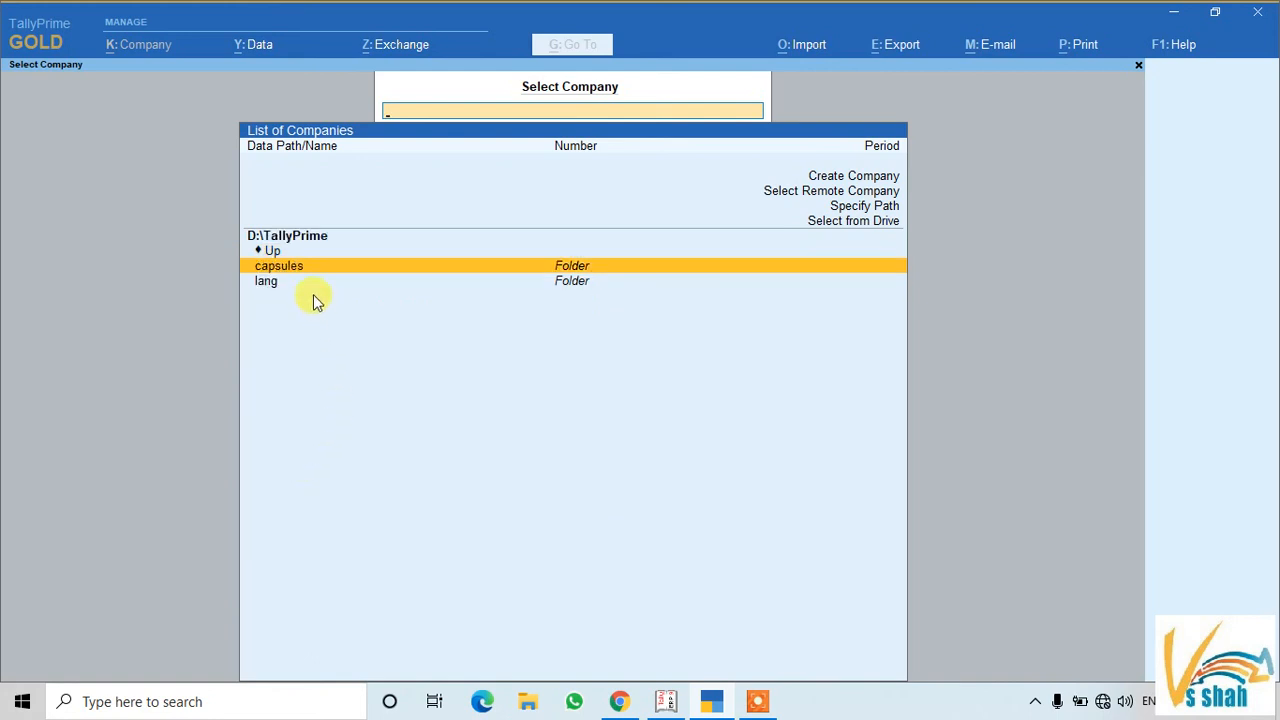
{"action": "left_click", "coordinate": [274, 252]}
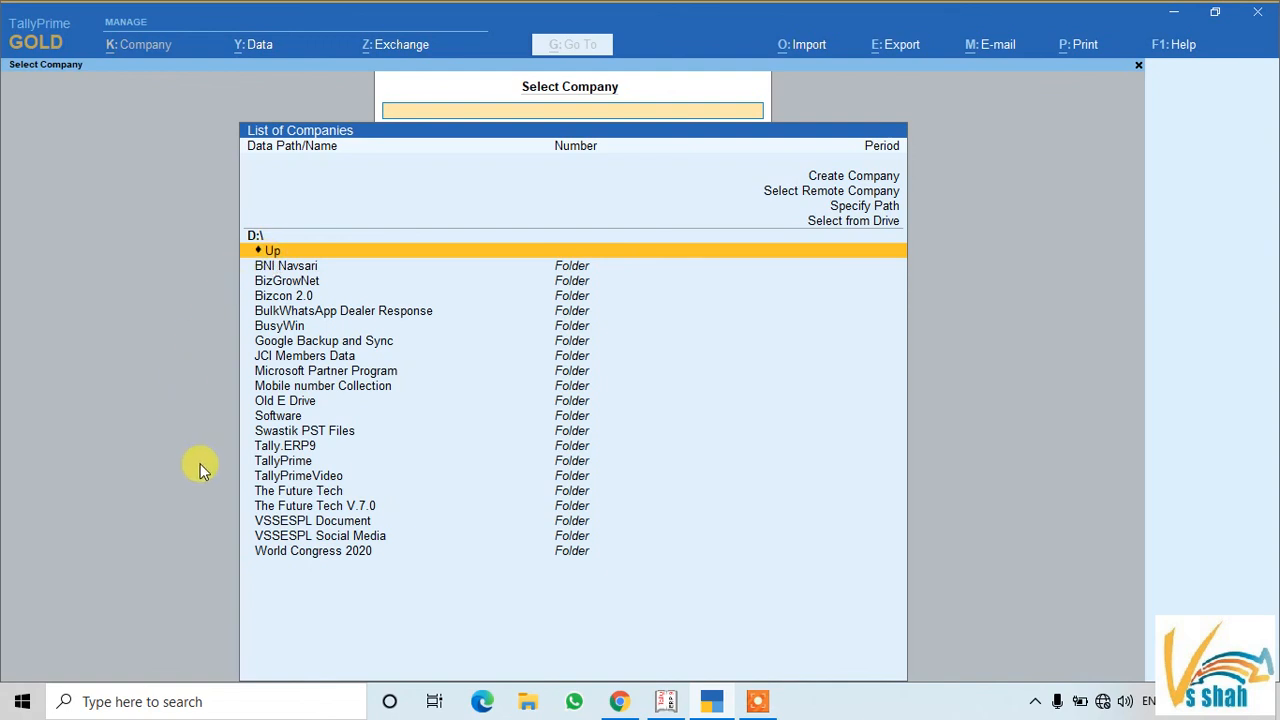
{"action": "left_click", "coordinate": [283, 402]}
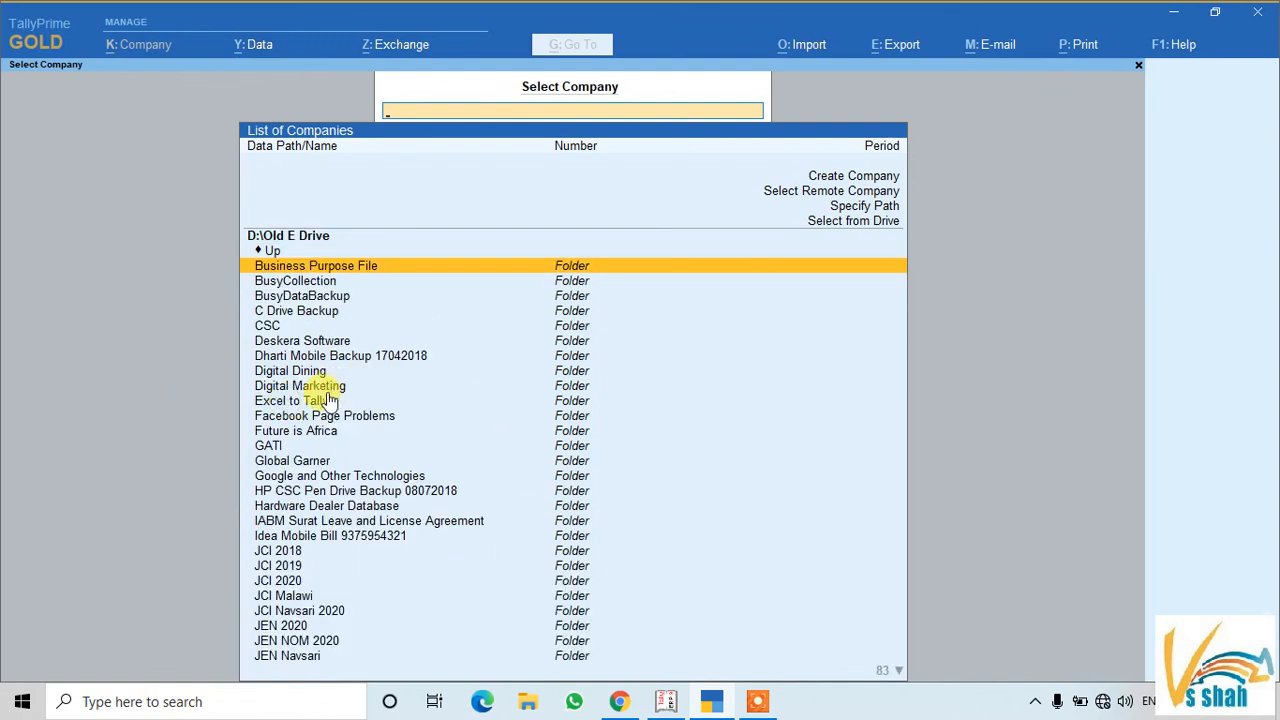
{"action": "scroll", "coordinate": [348, 482], "scroll_direction": "down", "scroll_amount": 1}
{"action": "scroll", "coordinate": [355, 500], "scroll_direction": "down", "scroll_amount": 3}
Filter the list by 'T', clear the filter, and close the company list
{"action": "type", "text": "T"}
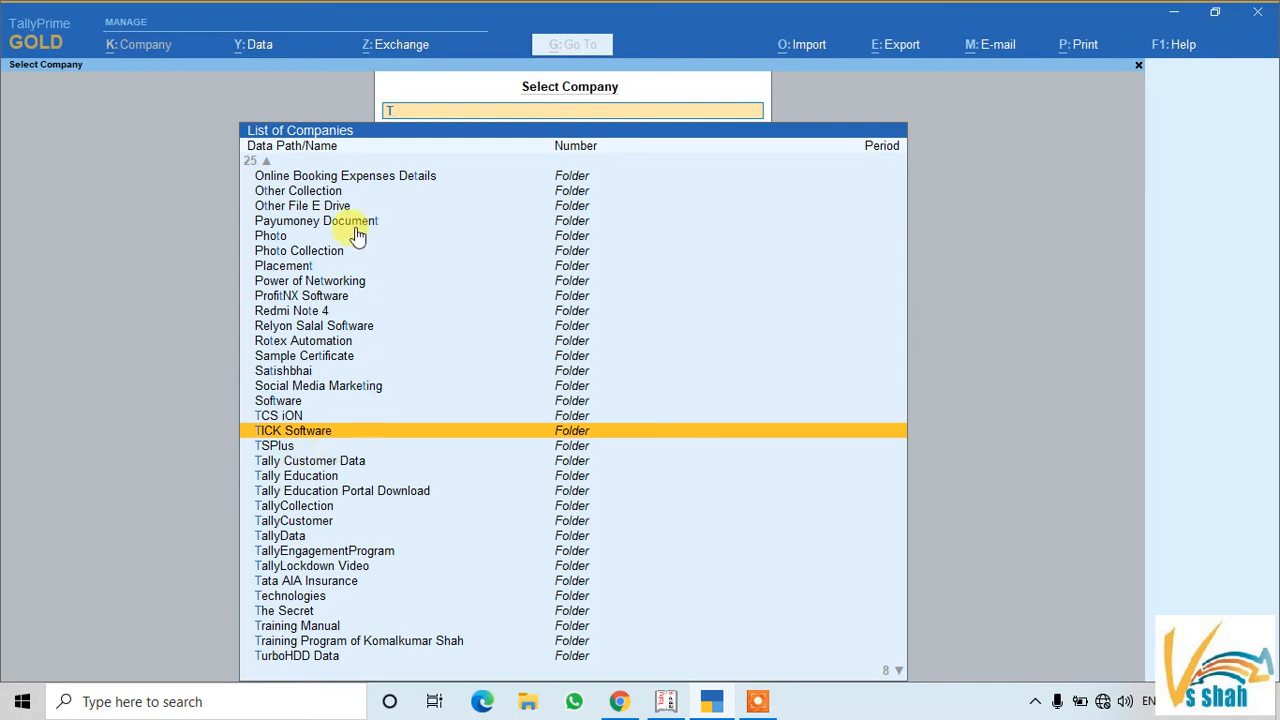
{"action": "left_click", "coordinate": [265, 162]}
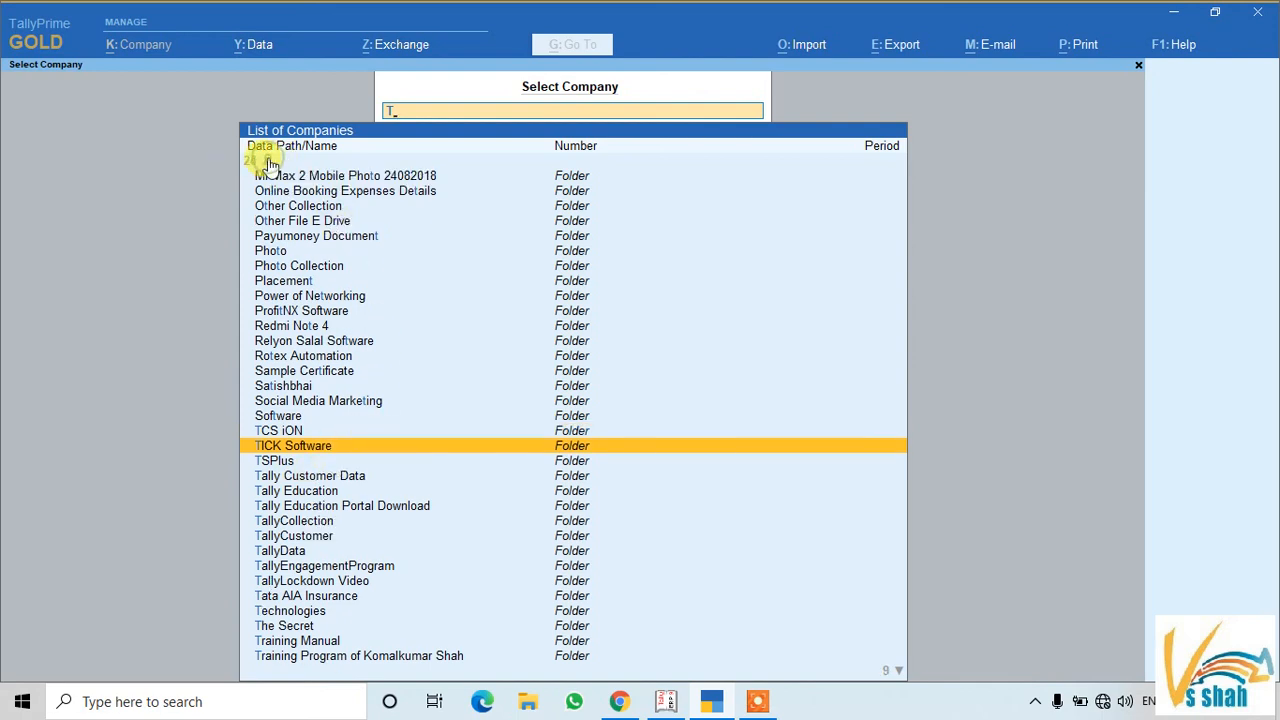
{"action": "key", "text": "BackSpace"}
{"action": "key", "text": "Escape"}
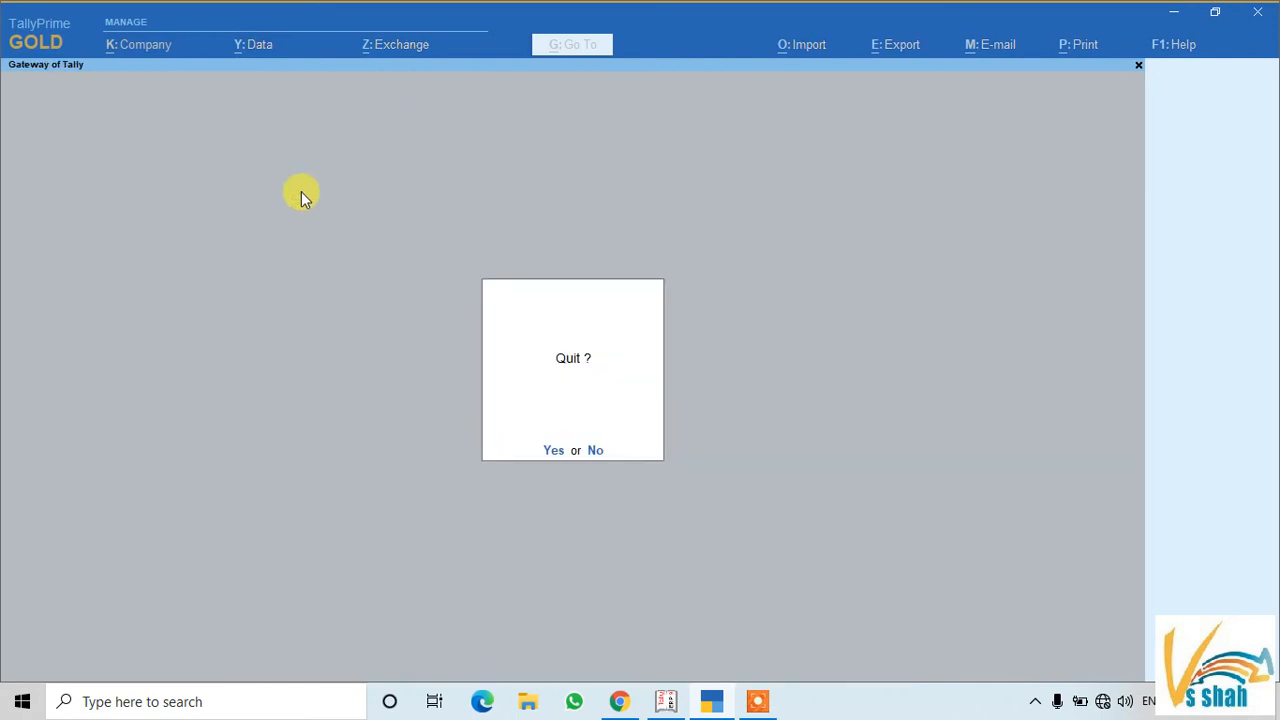
Decline quitting and browse the C: drive's Program Files (x86) folder via Select from Drive
{"action": "left_click", "coordinate": [600, 447]}
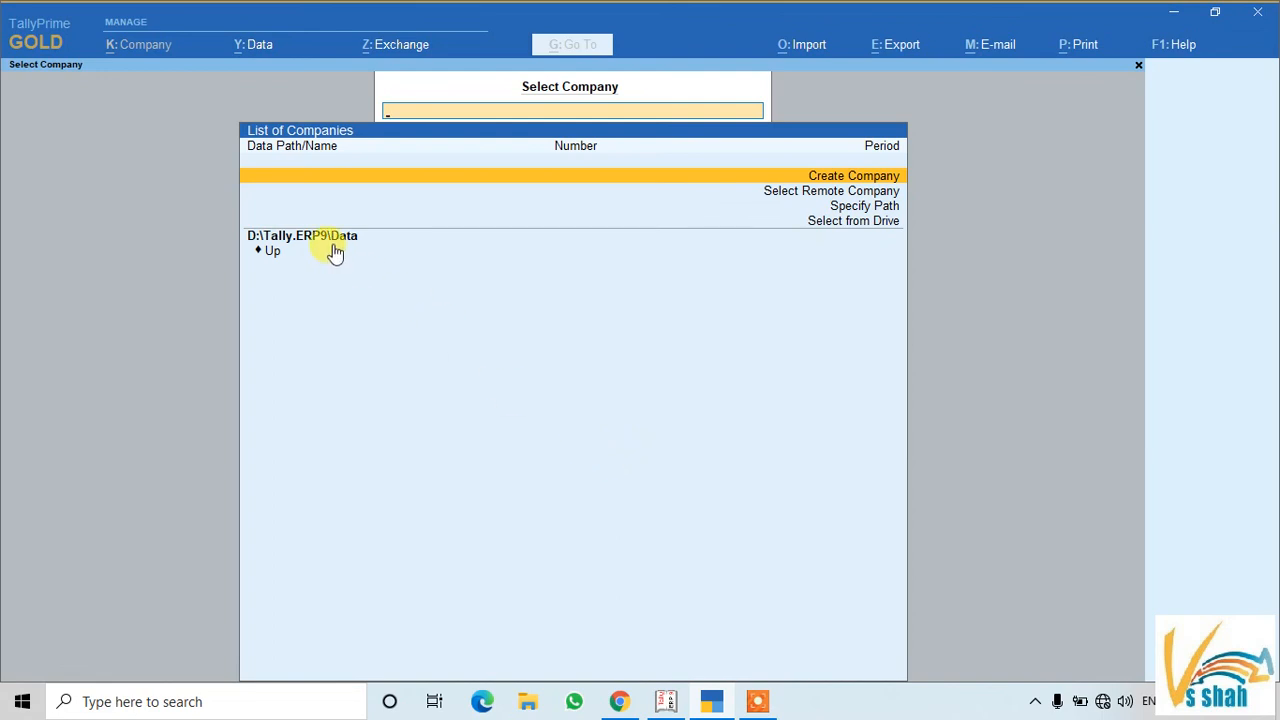
{"action": "left_click", "coordinate": [849, 222]}
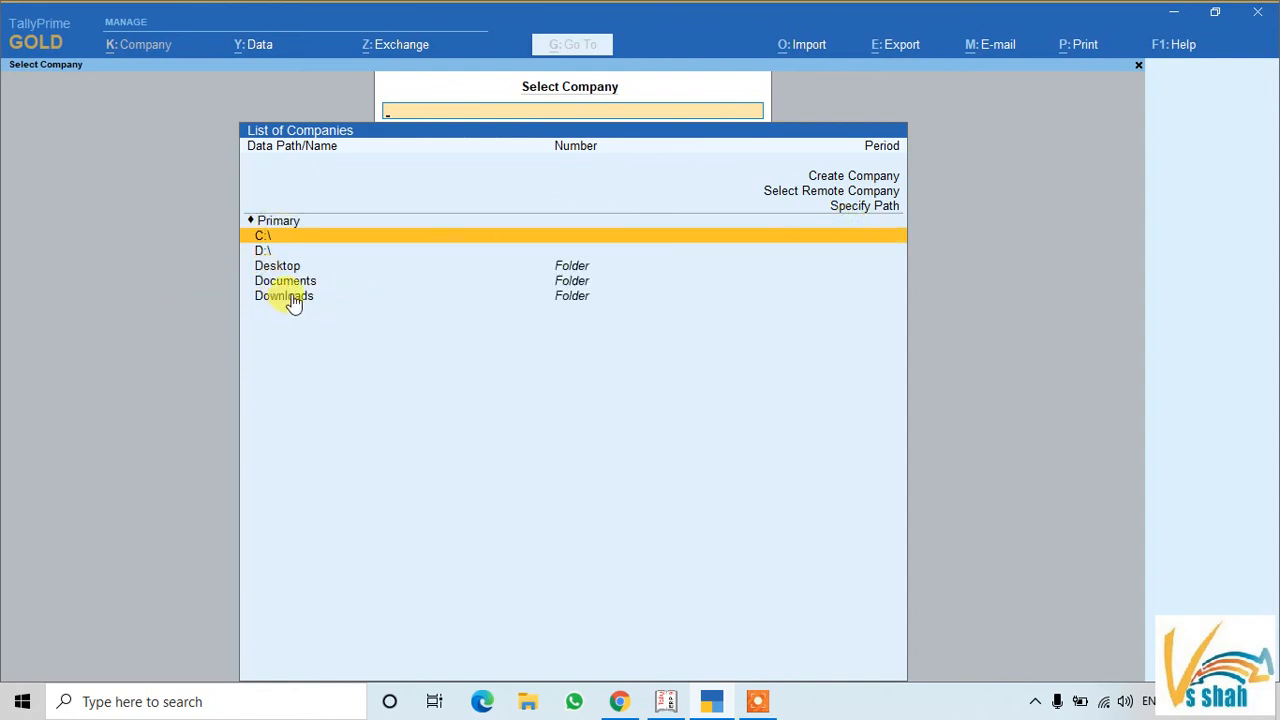
{"action": "left_click", "coordinate": [270, 235]}
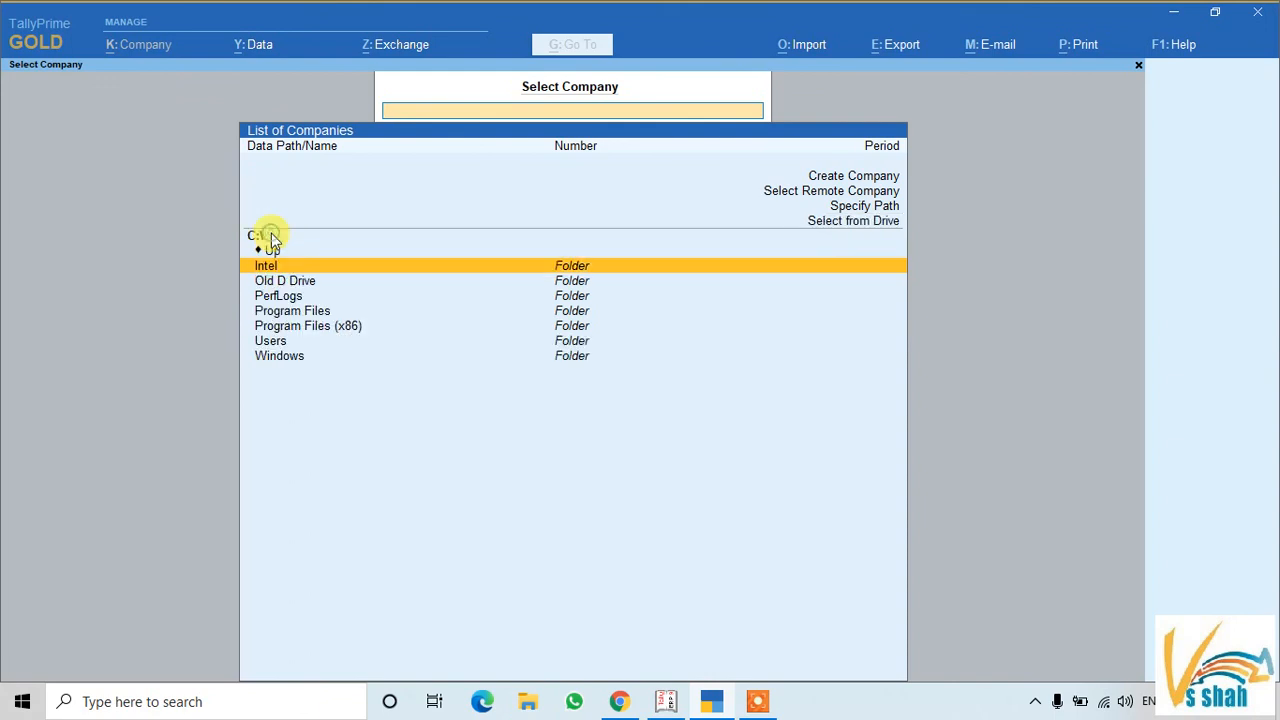
{"action": "left_click", "coordinate": [272, 326]}
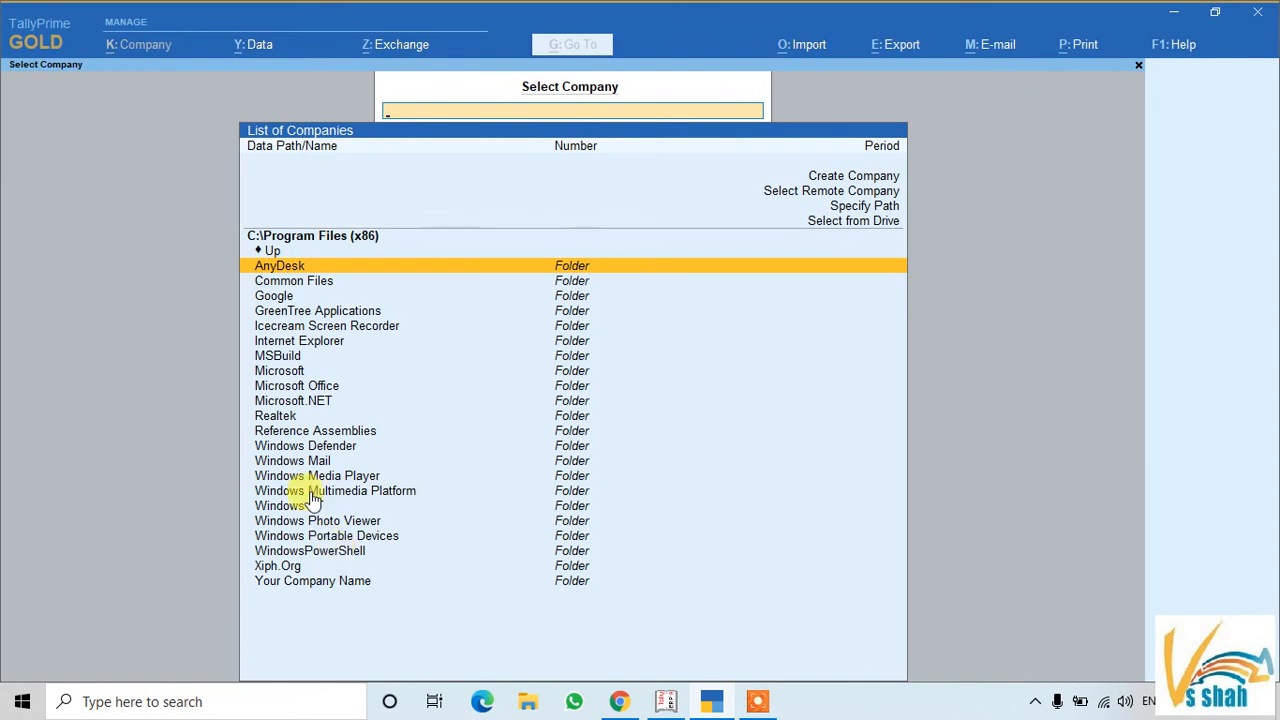
{"action": "left_click", "coordinate": [276, 252]}
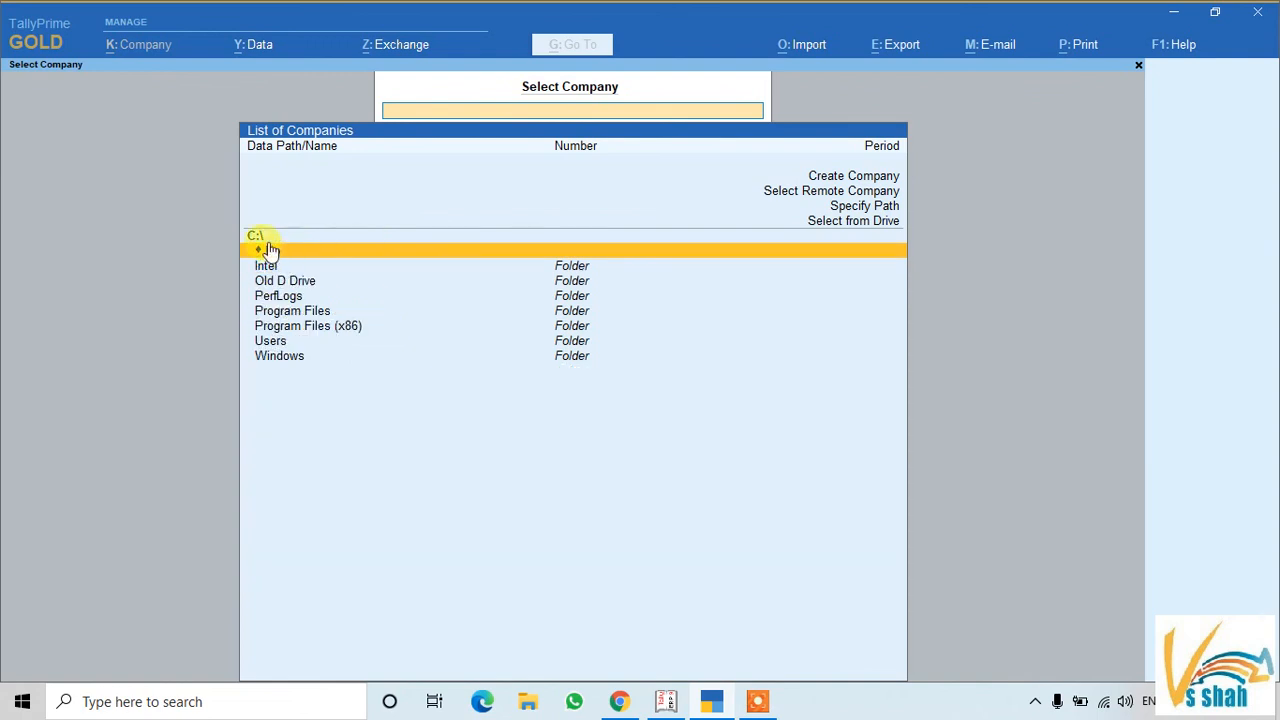
{"action": "left_click", "coordinate": [820, 222]}
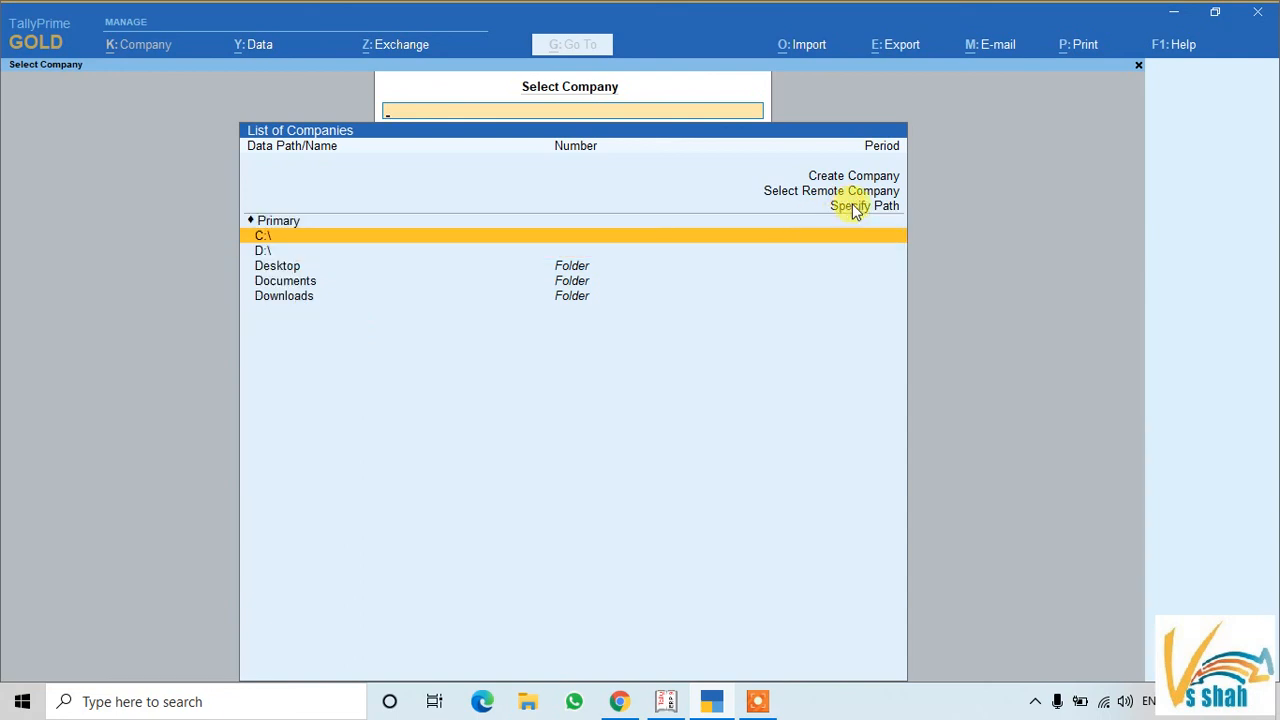
Type the path d:\Tally.ERP9\data into Select Company
{"action": "left_click", "coordinate": [851, 206]}
{"action": "key", "text": "Escape"}
{"action": "type", "text": "d:\\Tally.ERP9\\data"}
Go up to D:\Tally.ERP9, bring up the Tally.NET remote-company login, then switch to Tally.ERP 9
{"action": "key", "text": "Return"}
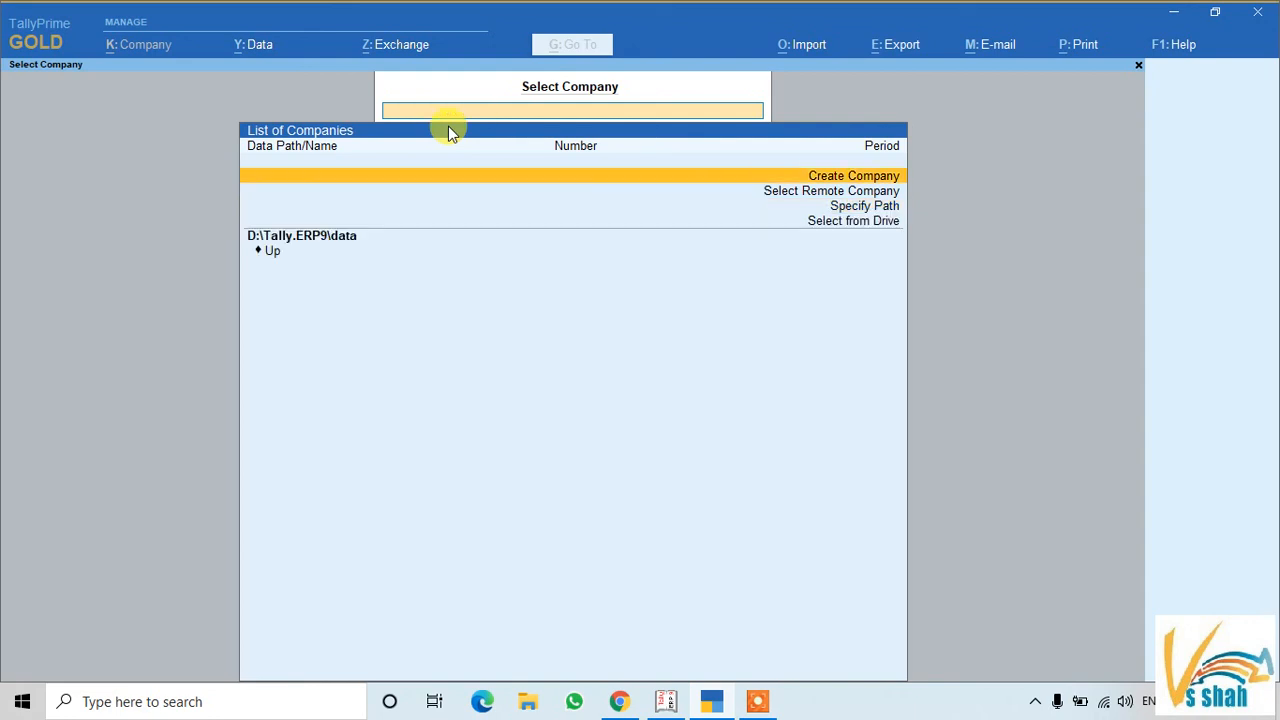
{"action": "key", "text": "Down"}
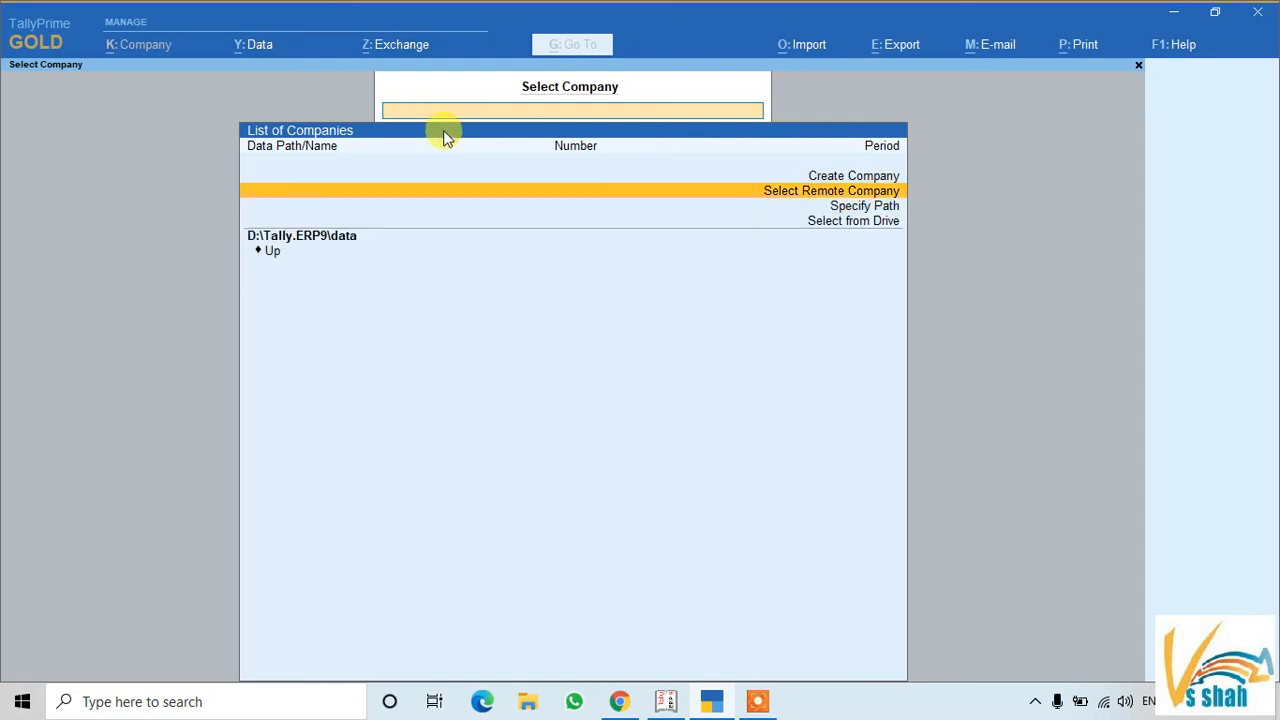
{"action": "left_click", "coordinate": [272, 251]}
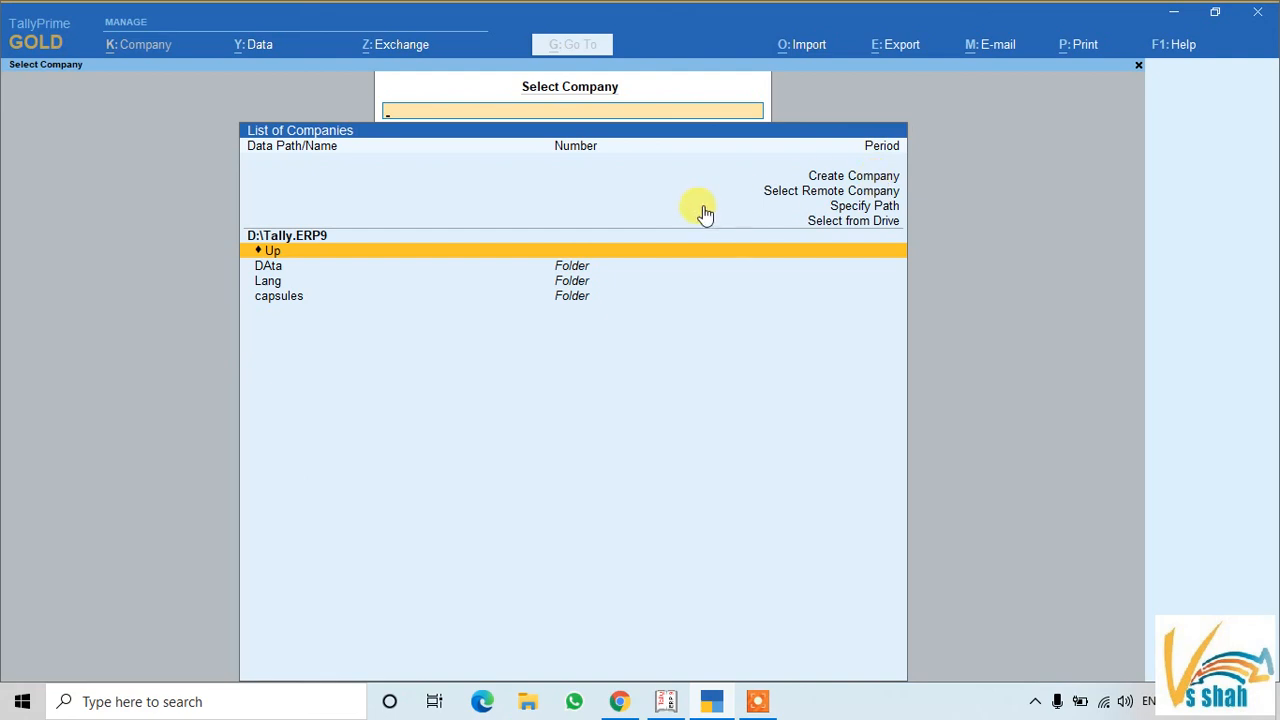
{"action": "left_click", "coordinate": [797, 191]}
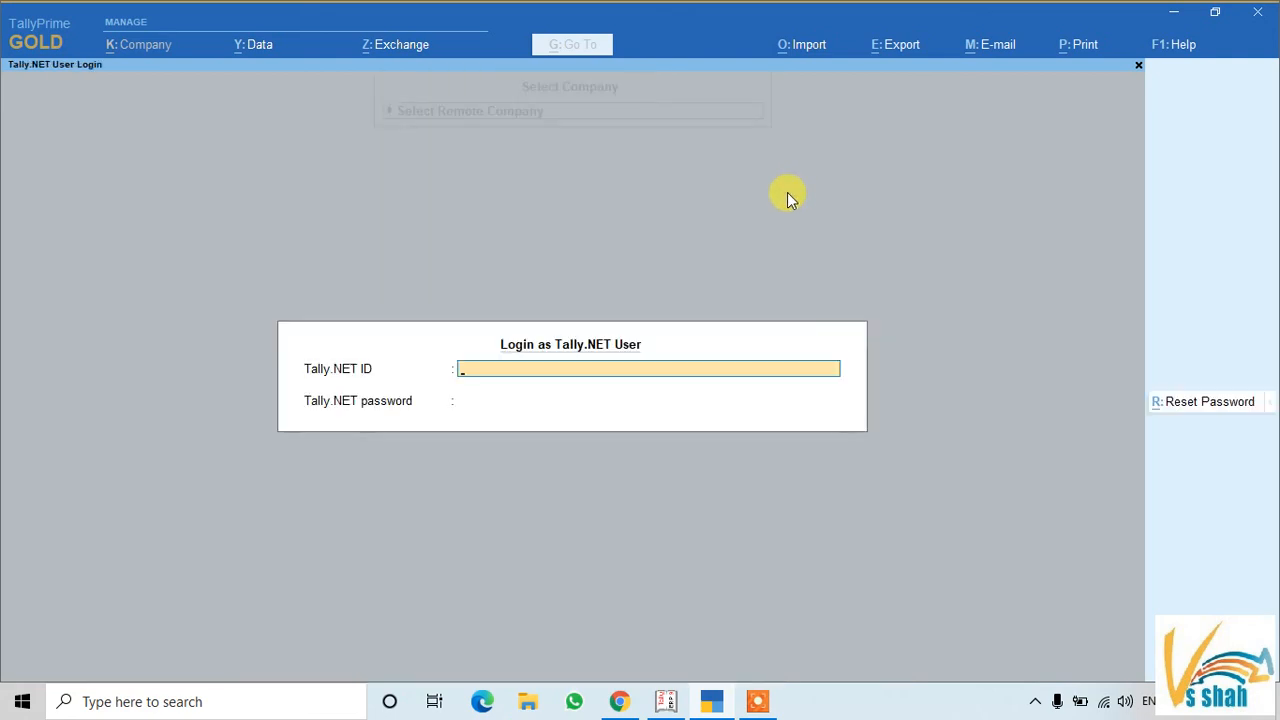
{"action": "left_click", "coordinate": [672, 706]}
Open Tally.ERP 9's Login as Remote User screen and compare it with TallyPrime's login
{"action": "key", "text": "Up"}
{"action": "key", "text": "Up"}
{"action": "key", "text": "Up"}
{"action": "key", "text": "Up"}
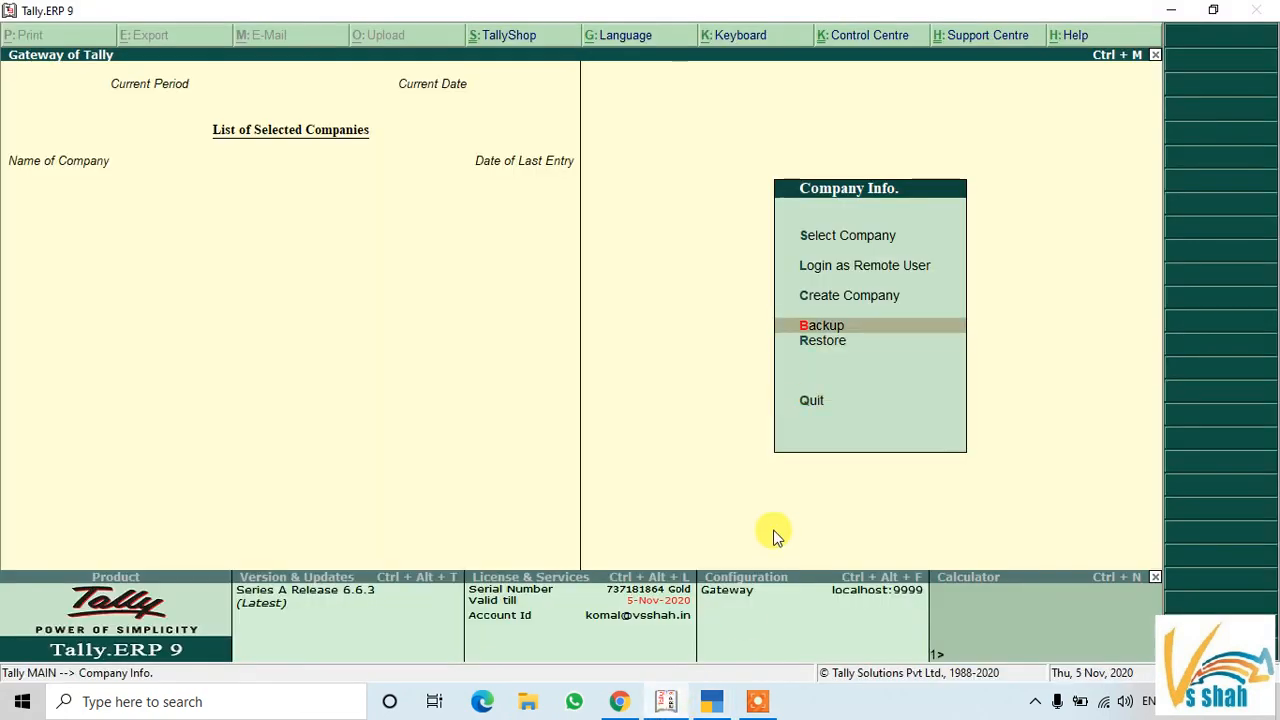
{"action": "key", "text": "Return"}
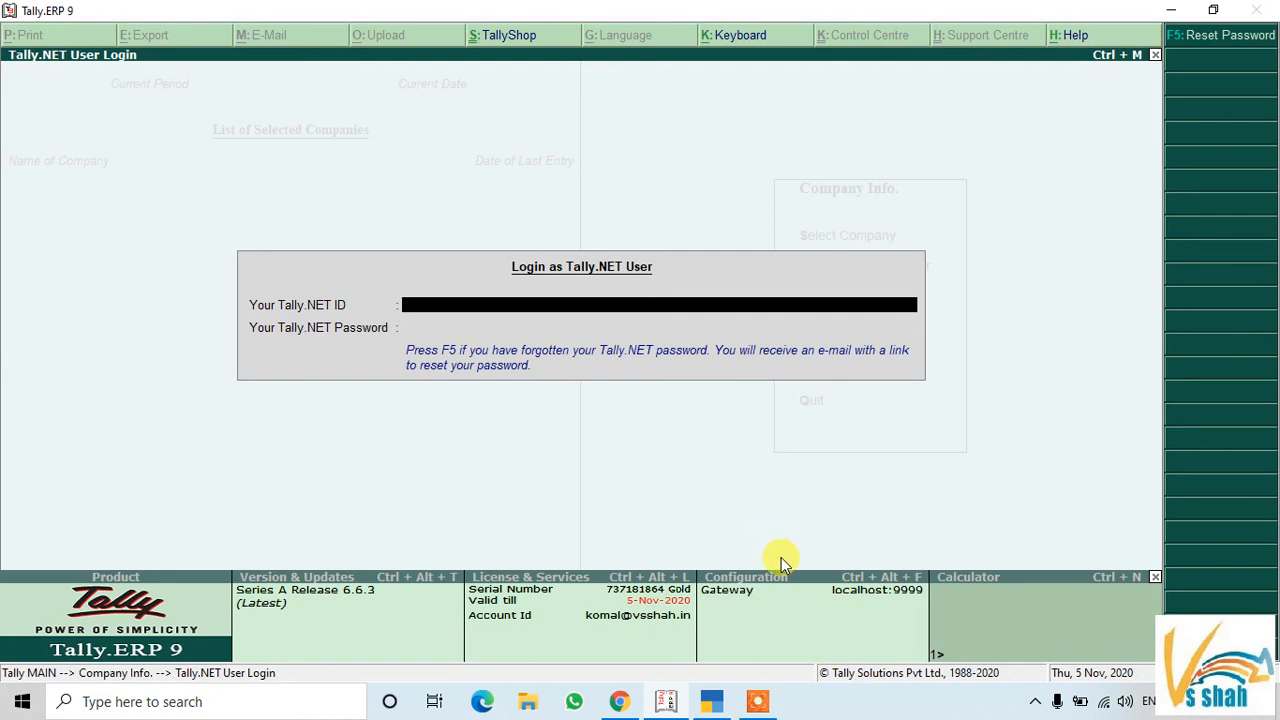
{"action": "left_click", "coordinate": [711, 701]}
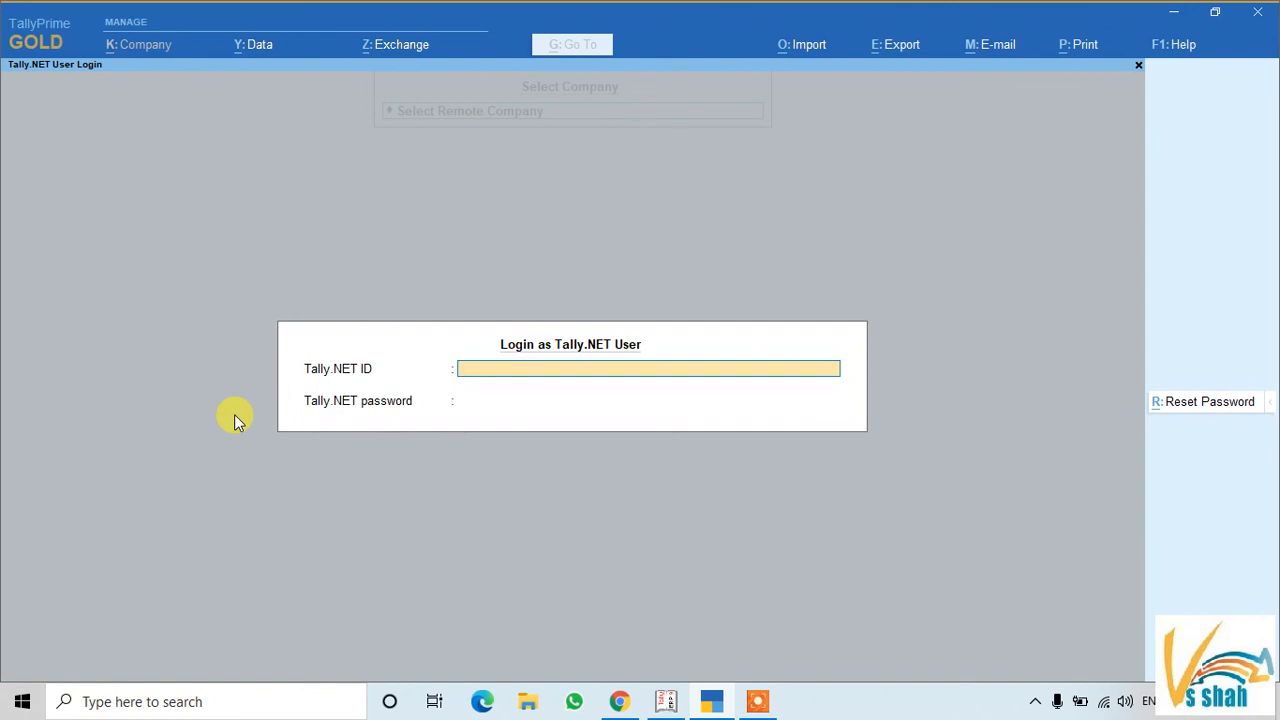
{"action": "left_click", "coordinate": [665, 701]}
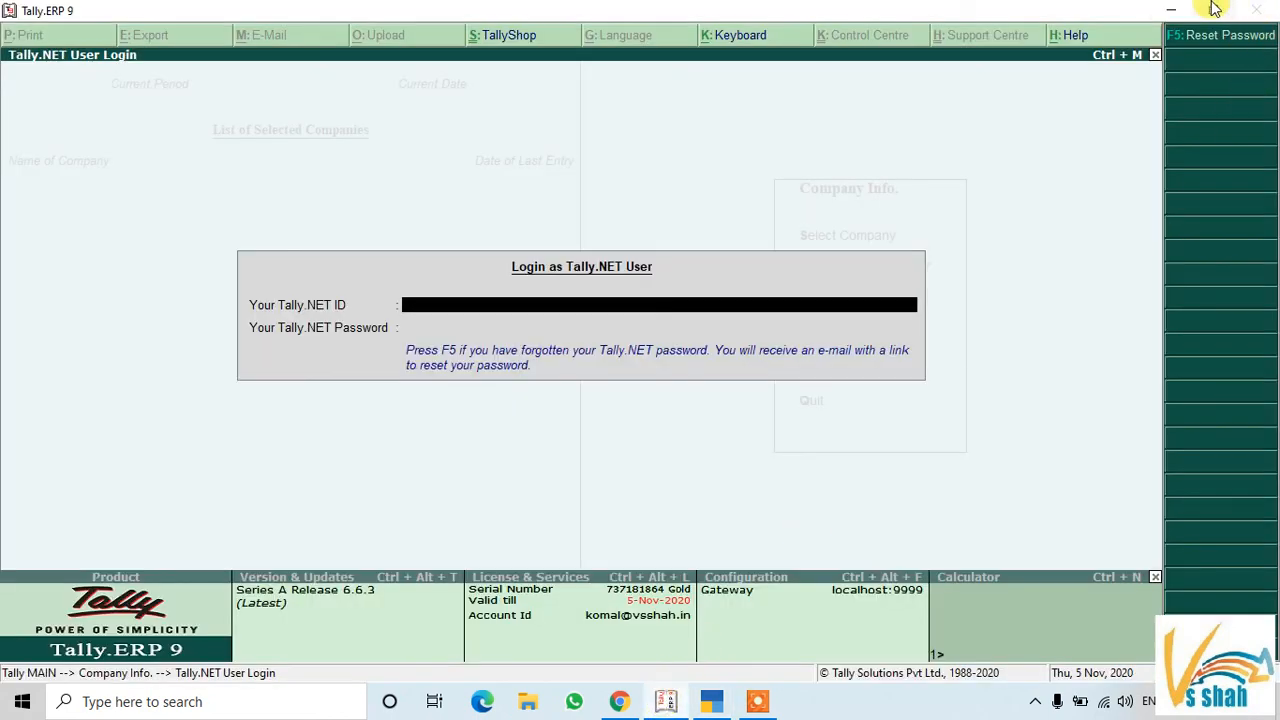
{"action": "left_click", "coordinate": [711, 701]}
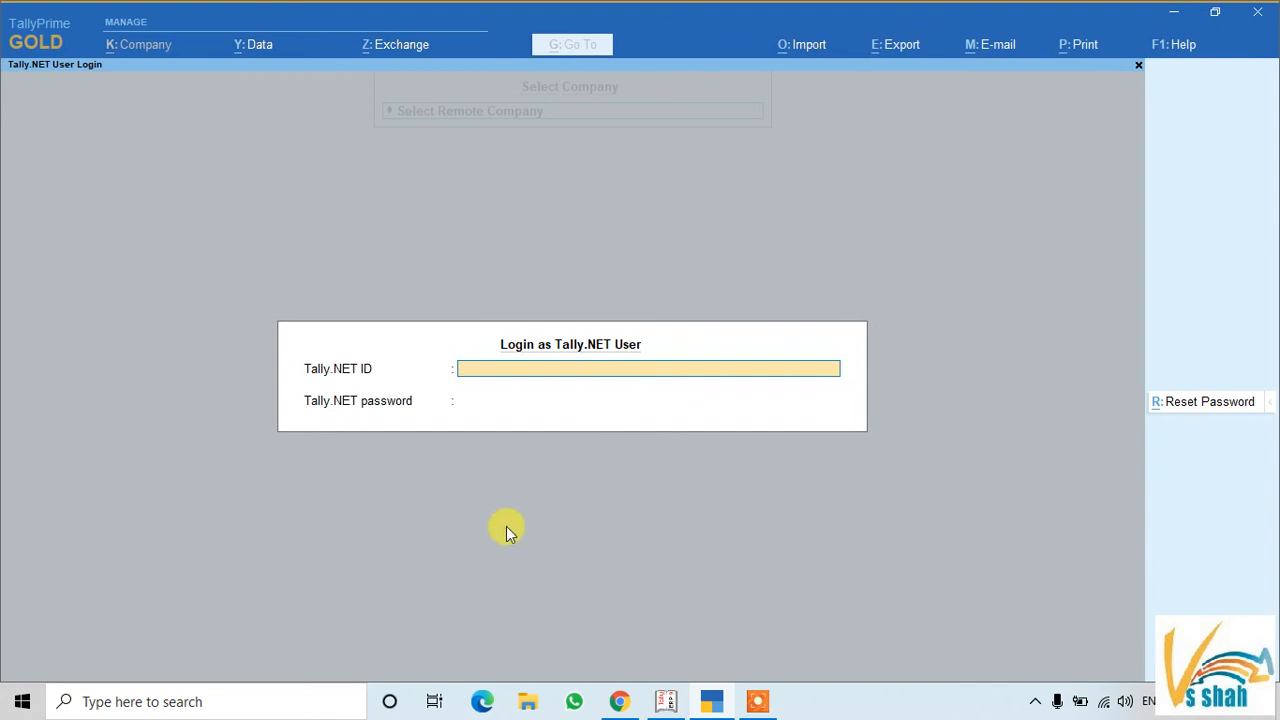
Close the Tally.NET login and choose Create Company from the List of Companies
{"action": "key", "text": "Escape"}
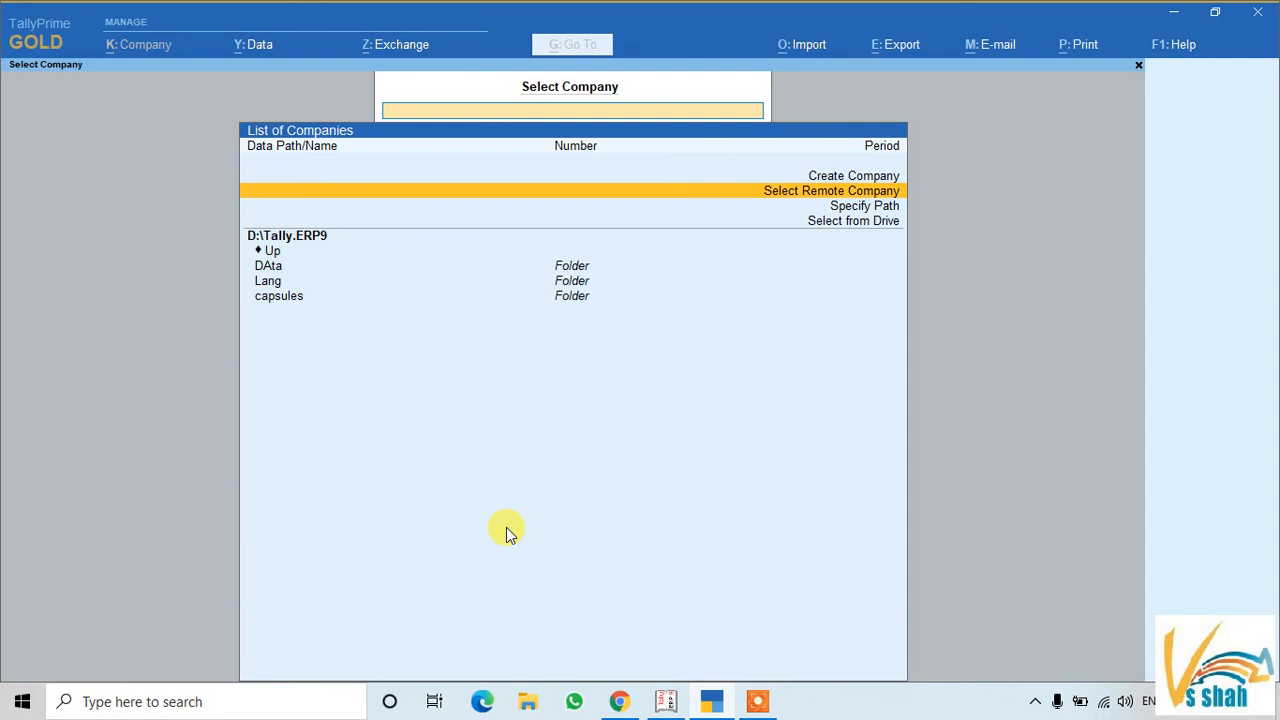
{"action": "key", "text": "Down"}
{"action": "key", "text": "Down"}
{"action": "key", "text": "Up"}
{"action": "key", "text": "Up"}
{"action": "key", "text": "Up"}
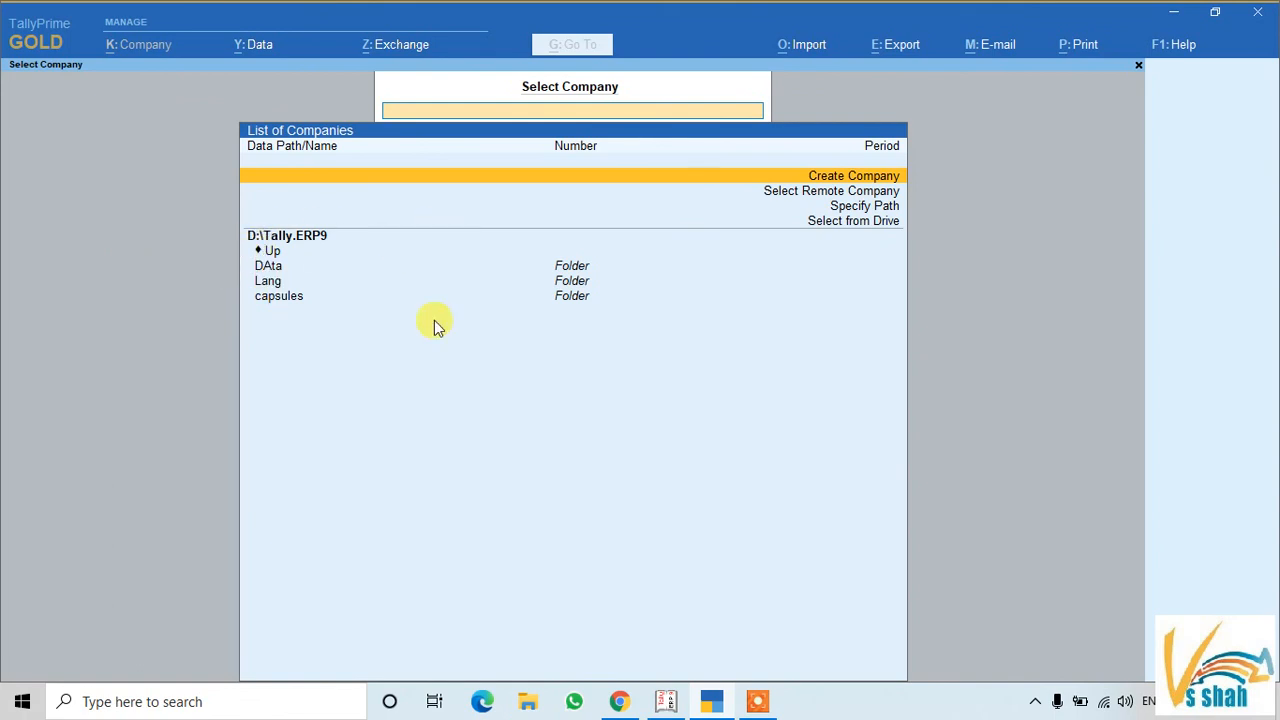
{"action": "key", "text": "Return"}
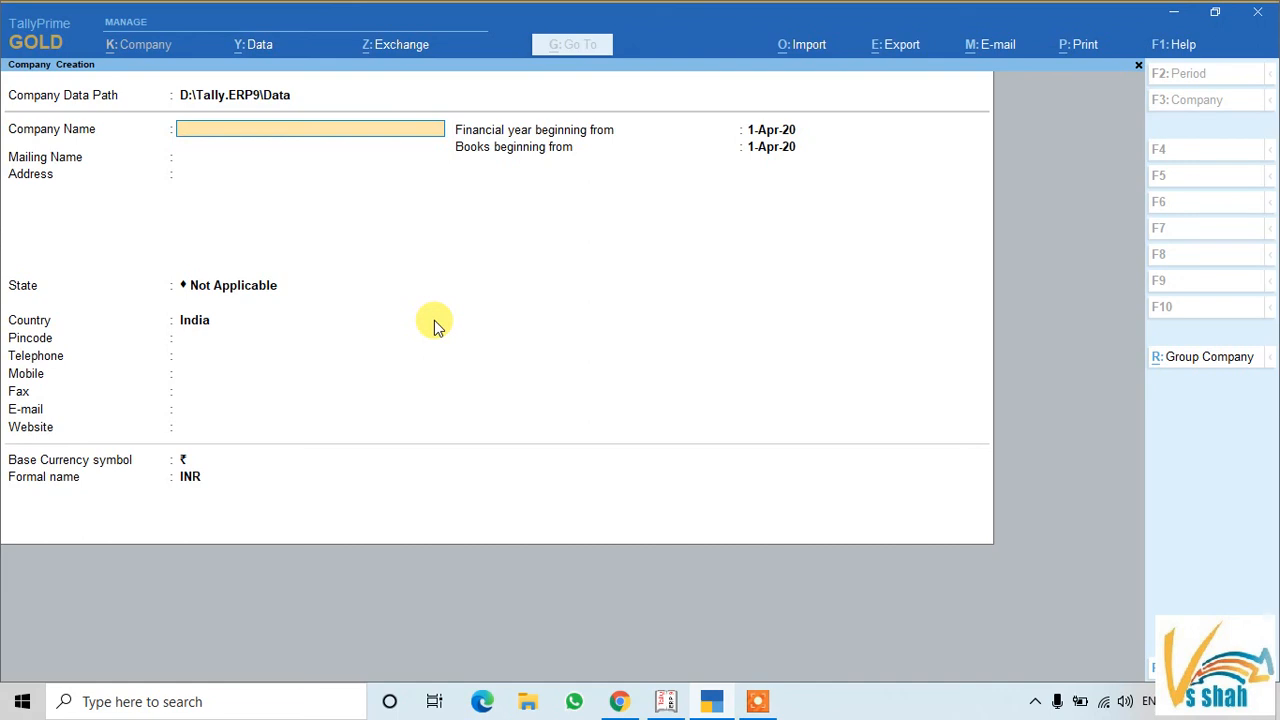
{"action": "key", "text": "alt+Tab"}
{"action": "key", "text": "Escape"}
{"action": "key", "text": "Up"}
{"action": "key", "text": "Return"}
{"action": "key", "text": "Escape"}
{"action": "key", "text": "Down"}
{"action": "key", "text": "Down"}
{"action": "key", "text": "Return"}
{"action": "left_click", "coordinate": [1208, 362]}
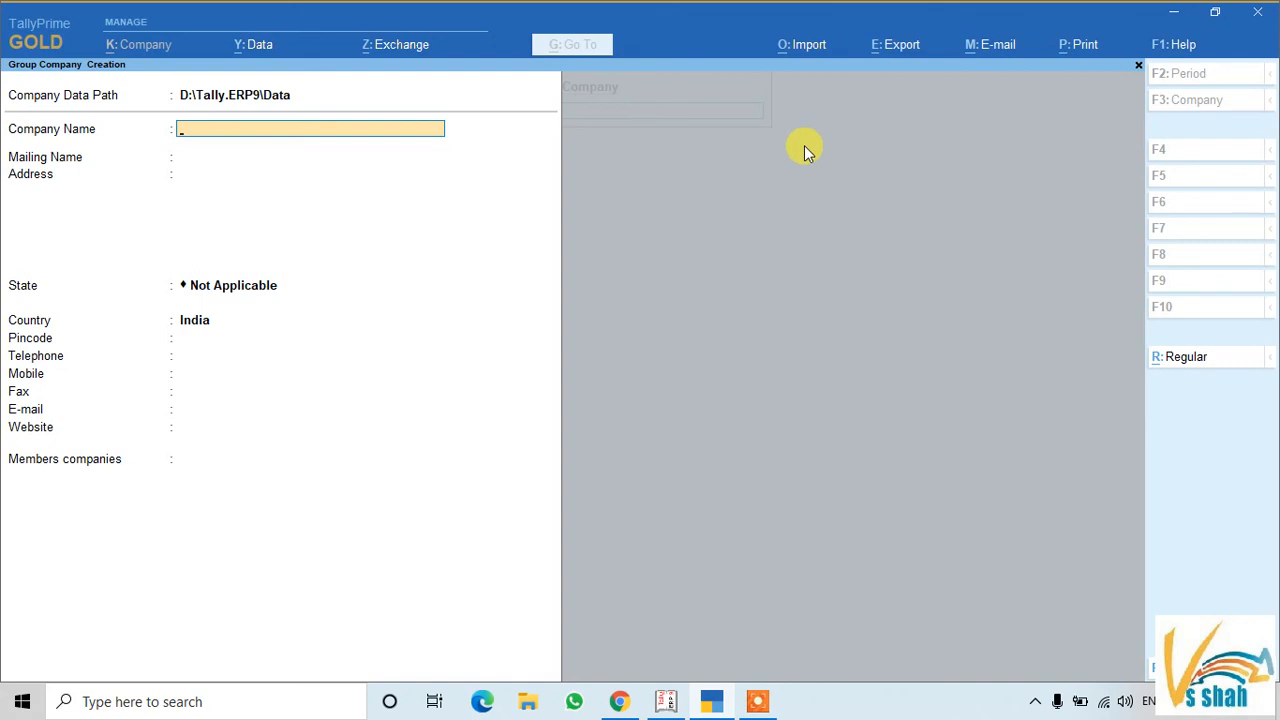
{"action": "key", "text": "Escape"}
{"action": "key", "text": "Return"}
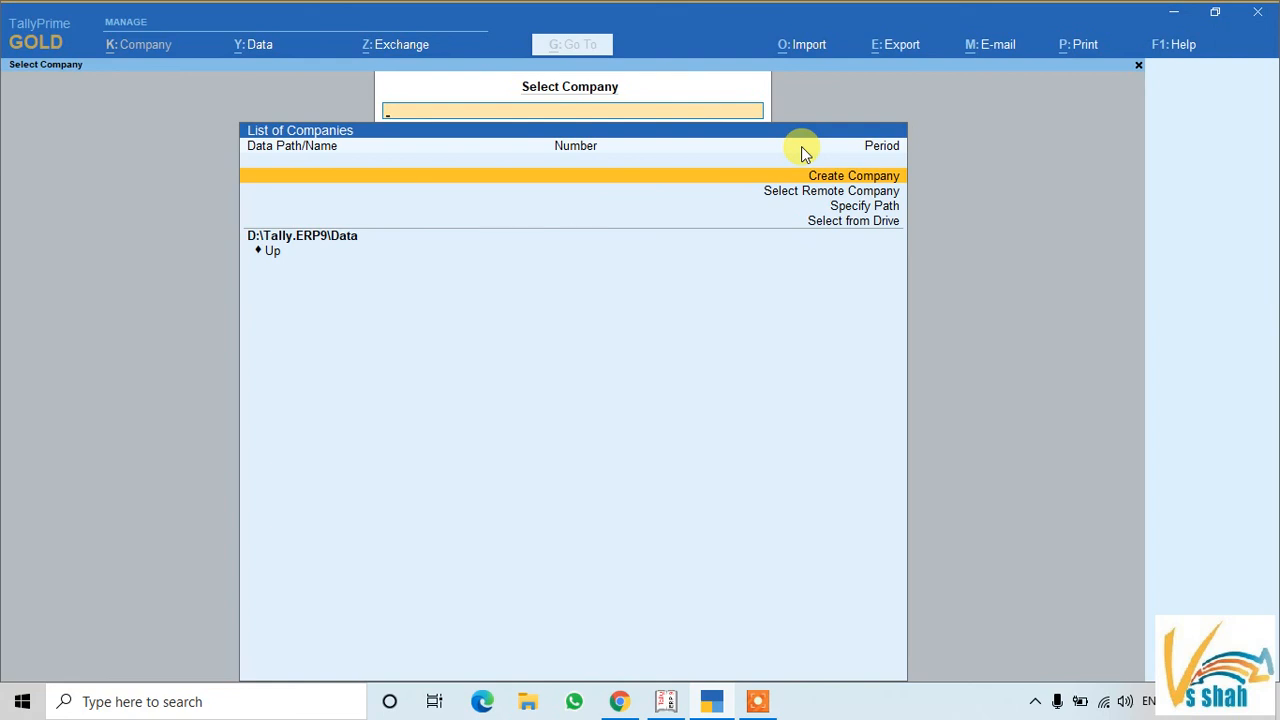
{"action": "key", "text": "Return"}
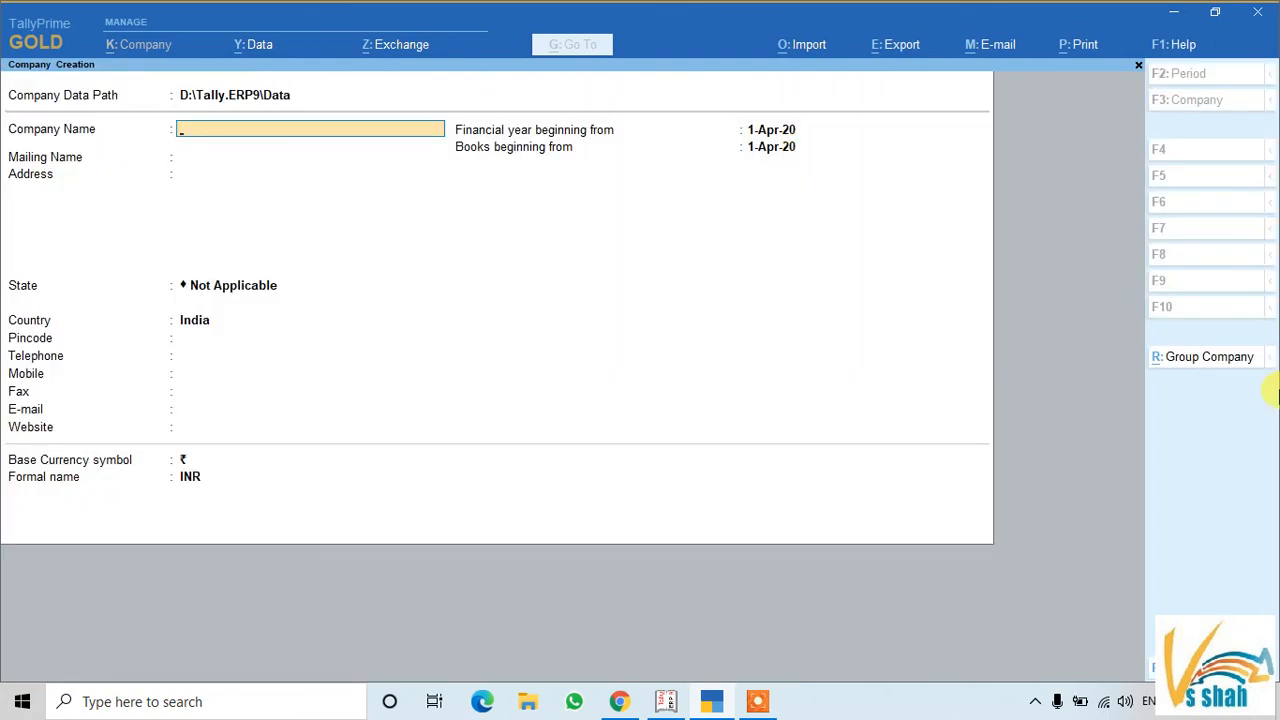
{"action": "left_click", "coordinate": [1188, 354]}
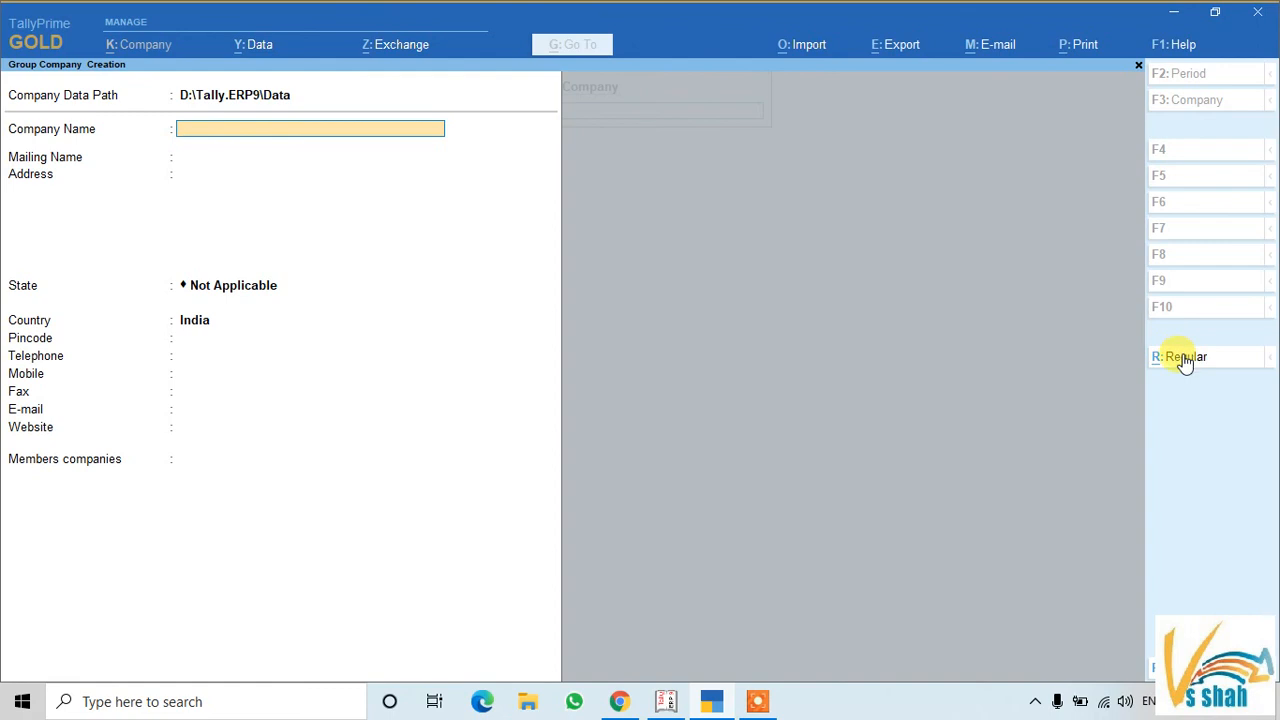
{"action": "left_click", "coordinate": [1182, 360]}
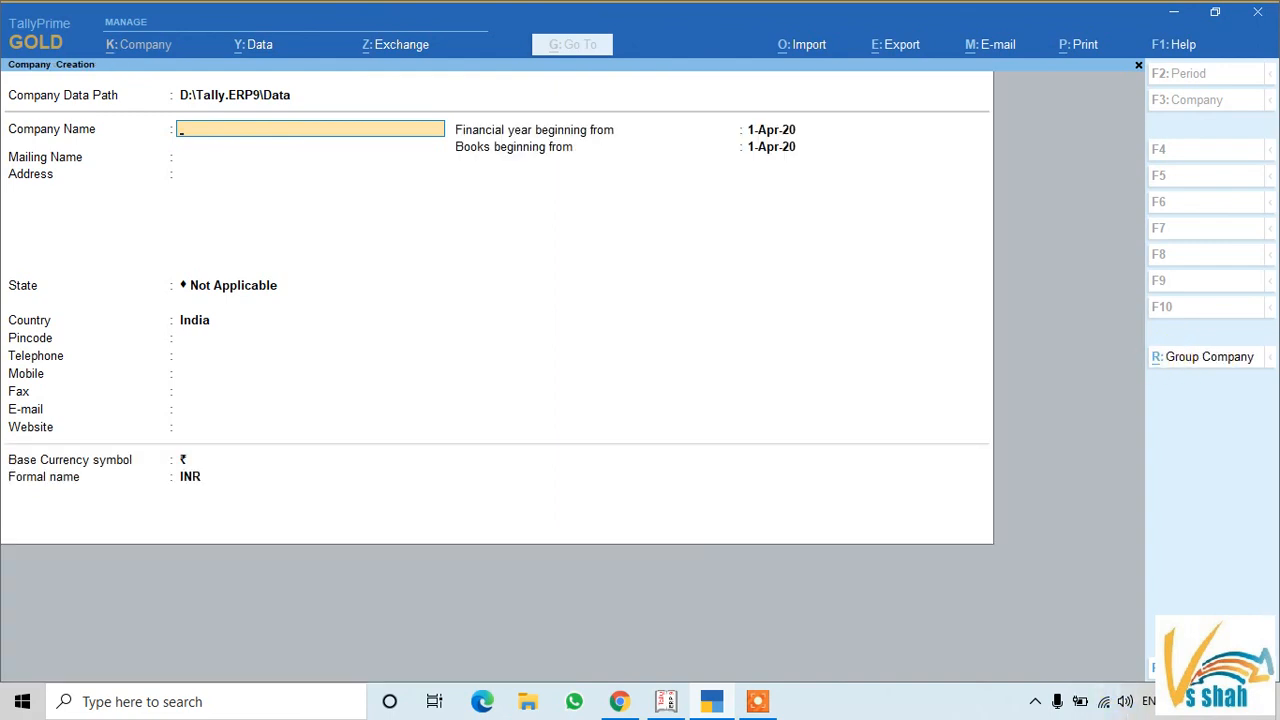
{"action": "key", "text": "F12"}
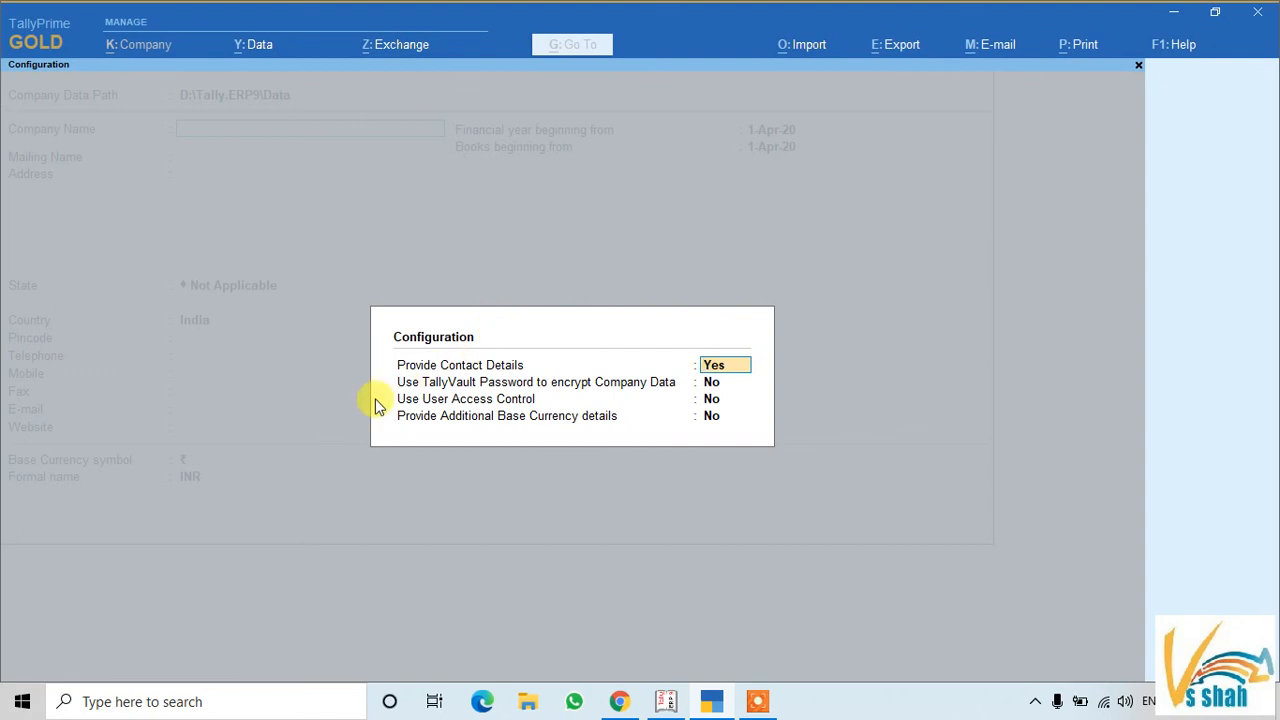
{"action": "key", "text": "Escape"}
{"action": "key", "text": "Escape"}
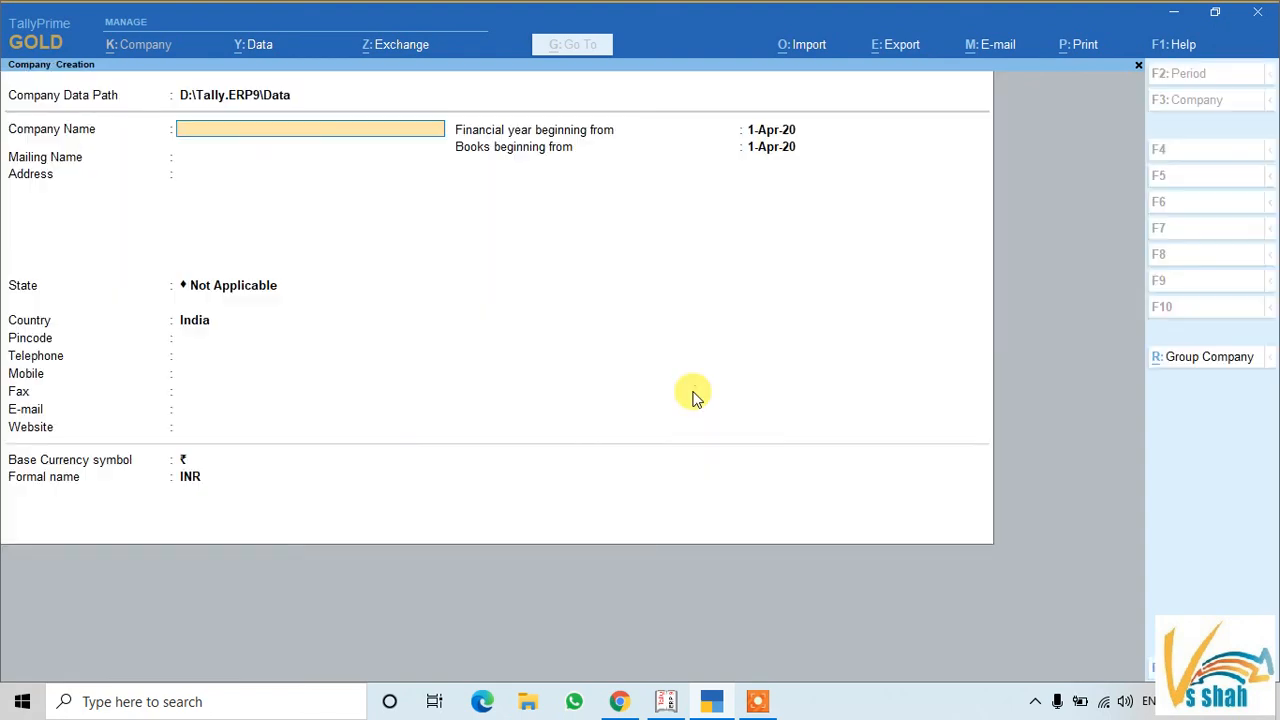
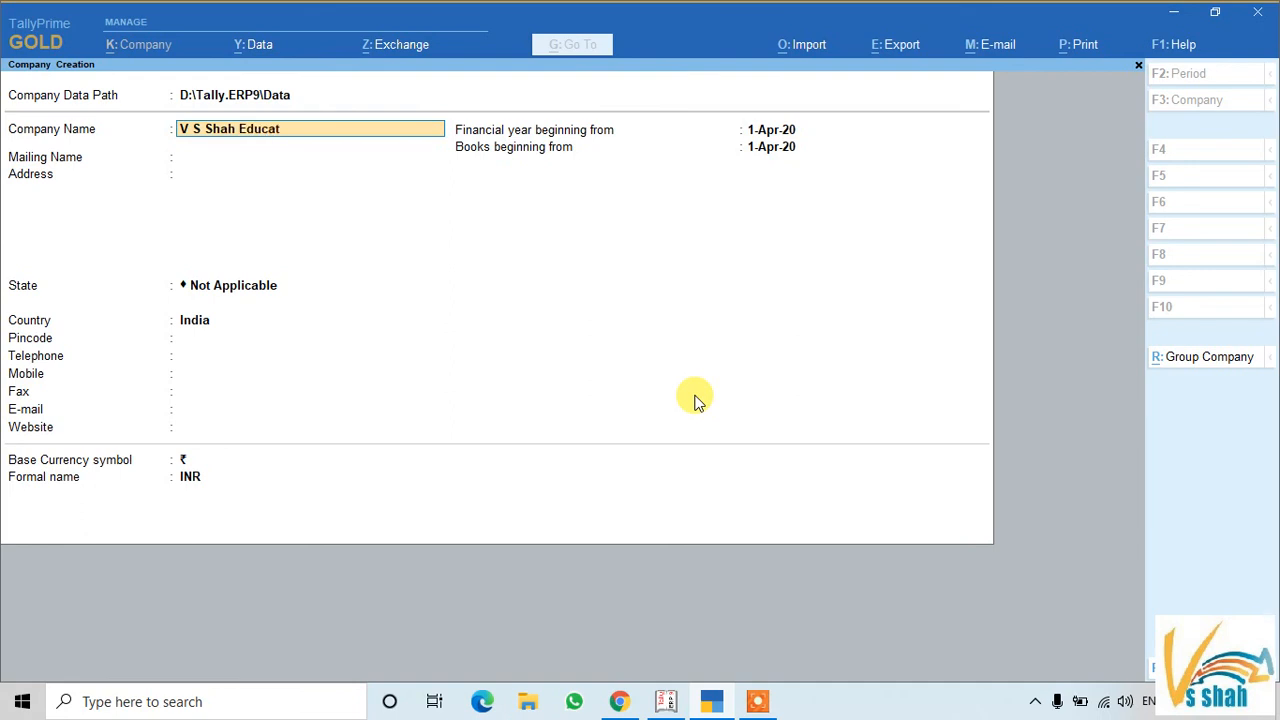
Enter the company name 'V S Shah Education and Software Pvt. Ltd.' and its two-line address
{"action": "key", "text": "Return"}
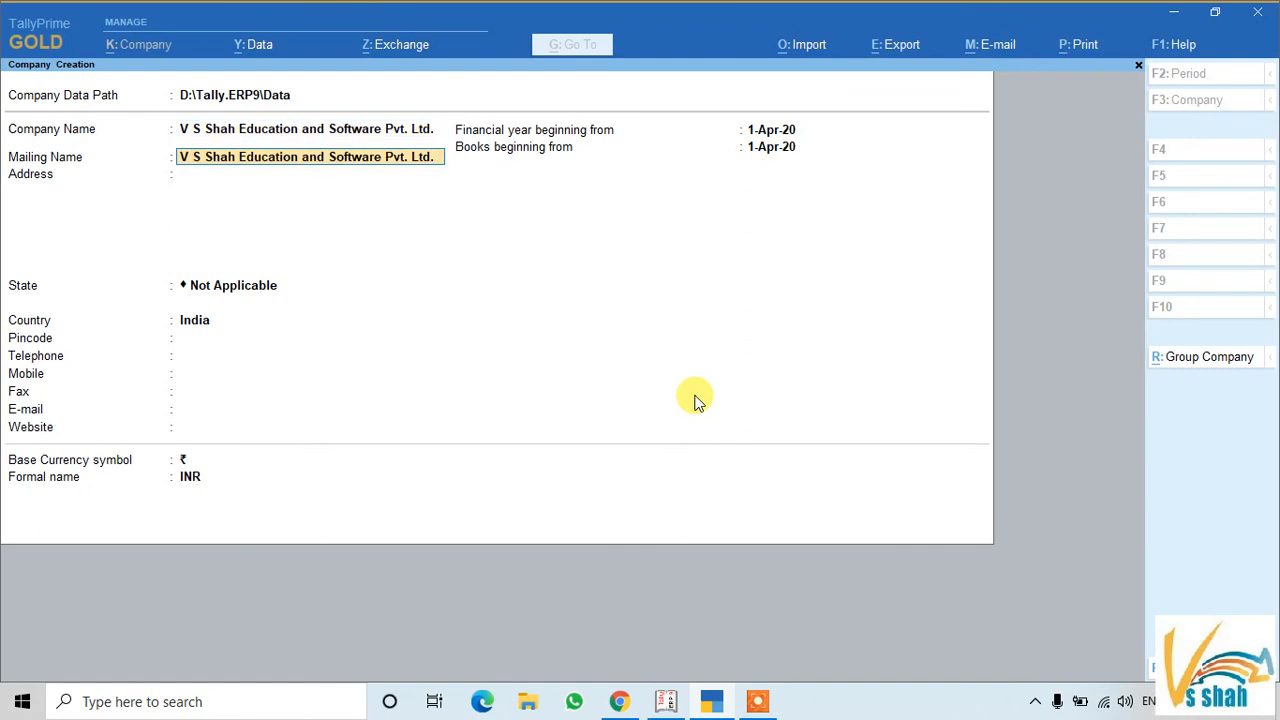
{"action": "key", "text": "Return"}
{"action": "key", "text": "BackSpace"}
{"action": "key", "text": "BackSpace"}
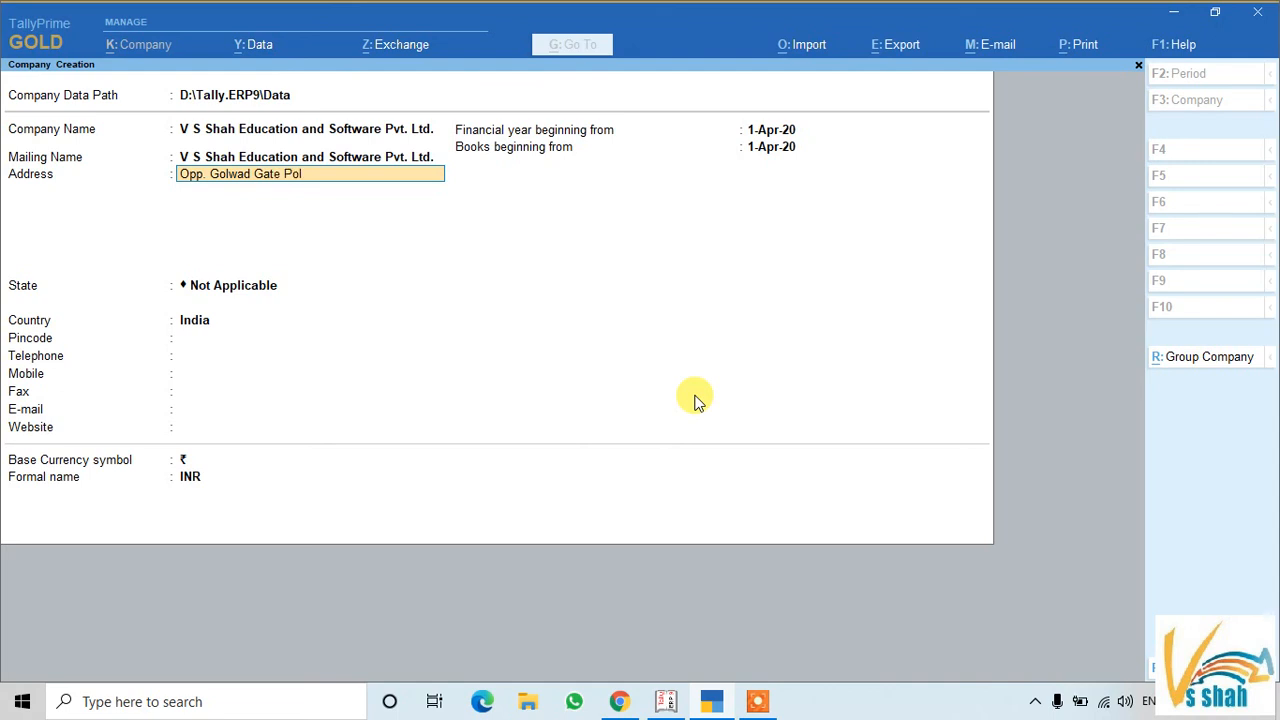
{"action": "key", "text": "Return"}
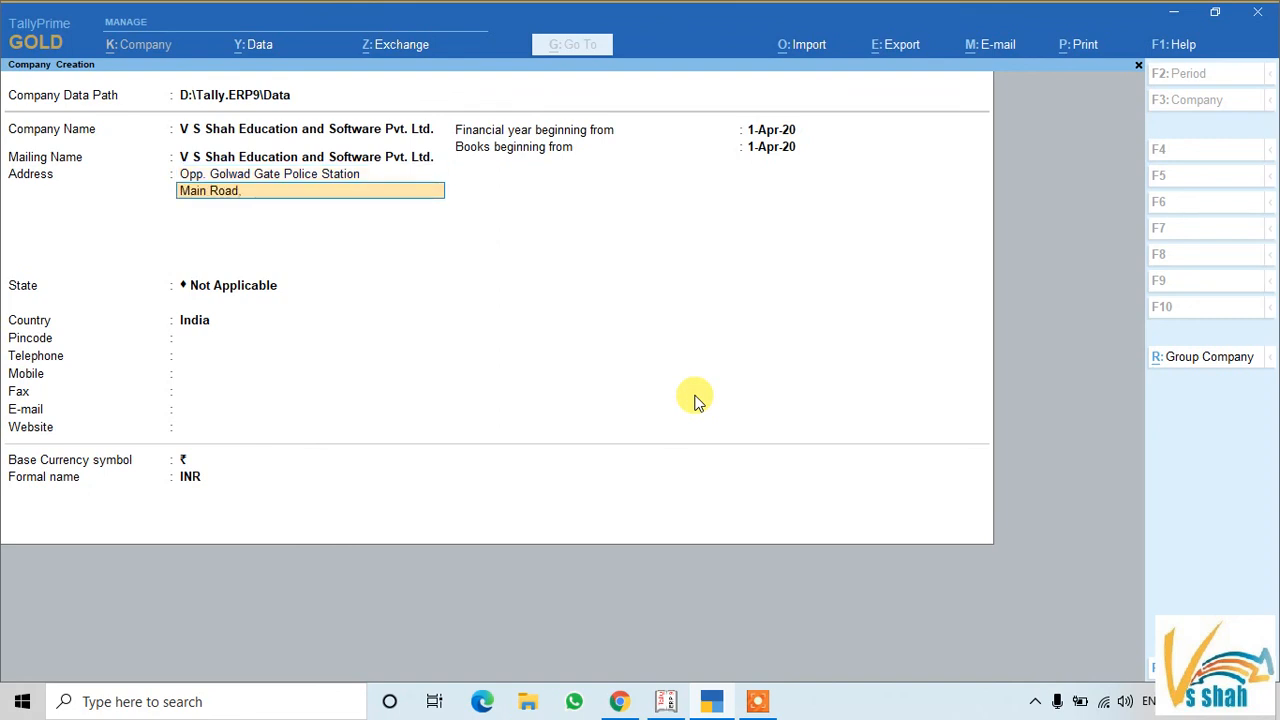
{"action": "key", "text": "Return"}
{"action": "key", "text": "Return"}
{"action": "key", "text": "Return"}
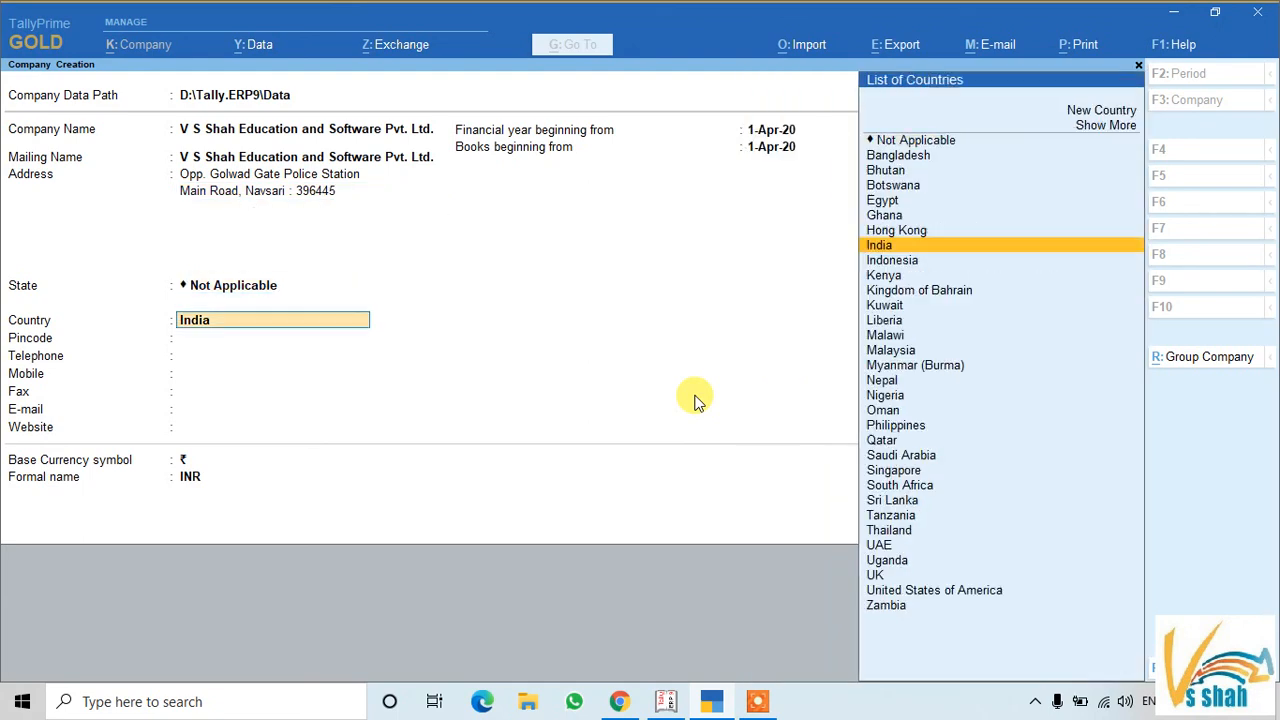
Set the state to a newly created Gujarat and fill in the pincode
{"action": "key", "text": "BackSpace"}
{"action": "type", "text": "Gu7ja"}
{"action": "key", "text": "Return"}
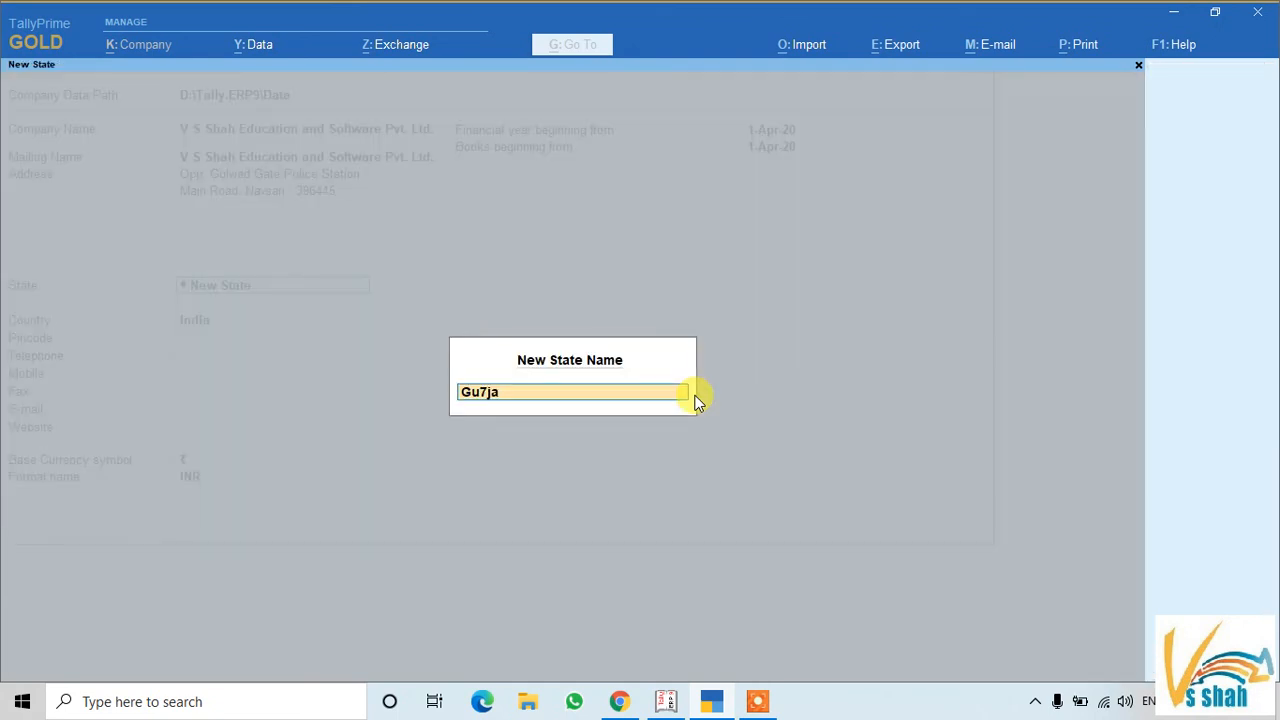
{"action": "key", "text": "Delete"}
{"action": "key", "text": "Delete"}
{"action": "key", "text": "Delete"}
{"action": "key", "text": "Delete"}
{"action": "key", "text": "Delete"}
{"action": "type", "text": "Gujarat"}
{"action": "key", "text": "Return"}
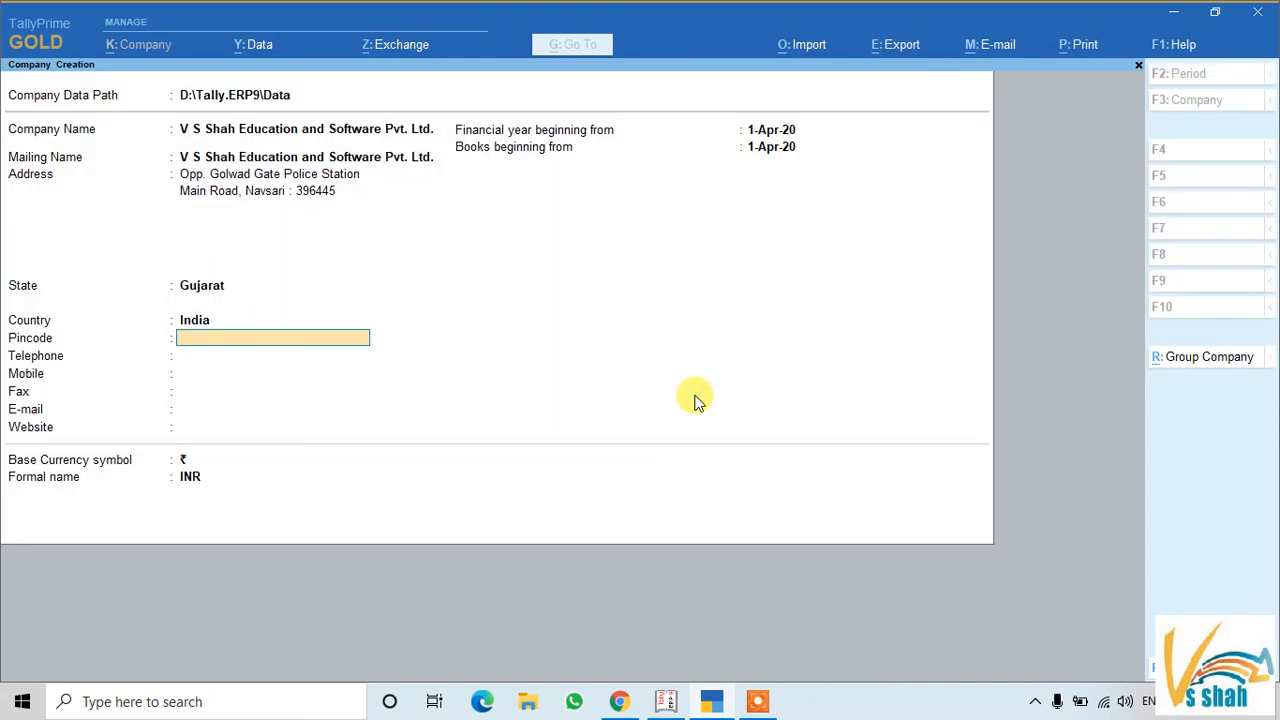
{"action": "type", "text": "396445"}
{"action": "key", "text": "Return"}
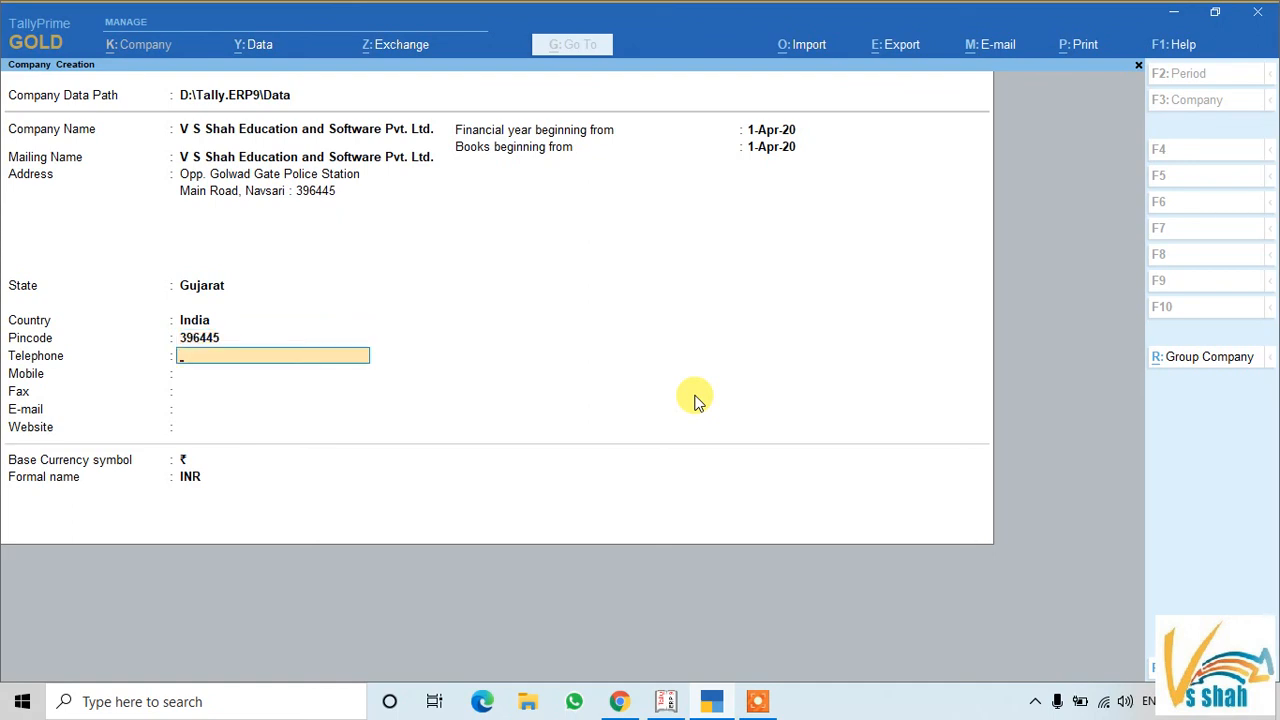
Enter the company's telephone and mobile numbers
{"action": "type", "text": "90"}
{"action": "key", "text": "BackSpace"}
{"action": "key", "text": "BackSpace"}
{"action": "key", "text": "Return"}
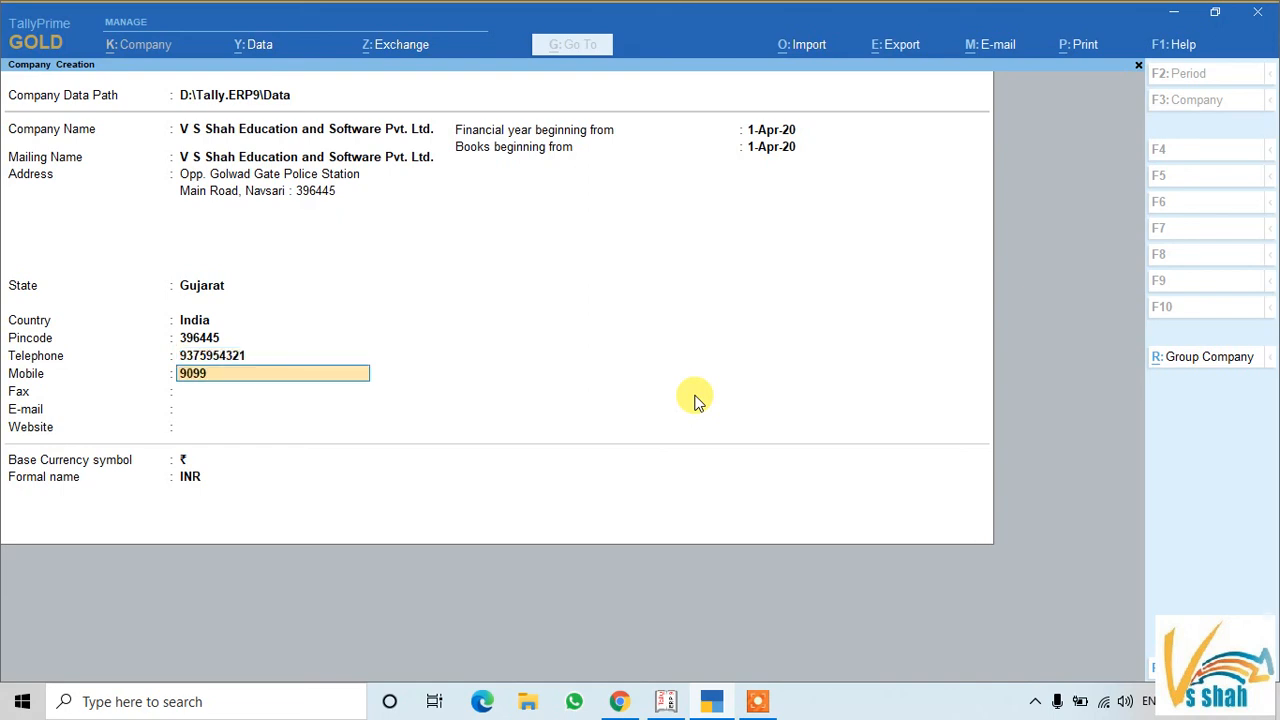
{"action": "key", "text": "Return"}
{"action": "key", "text": "Return"}
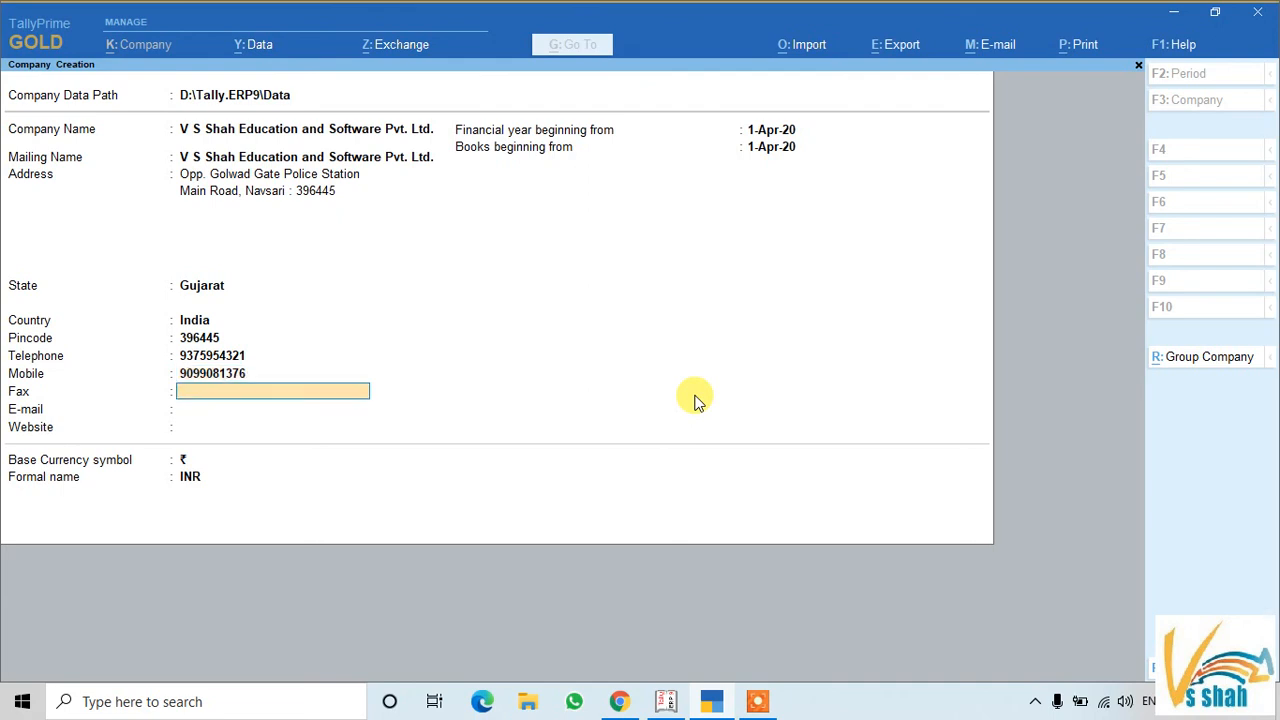
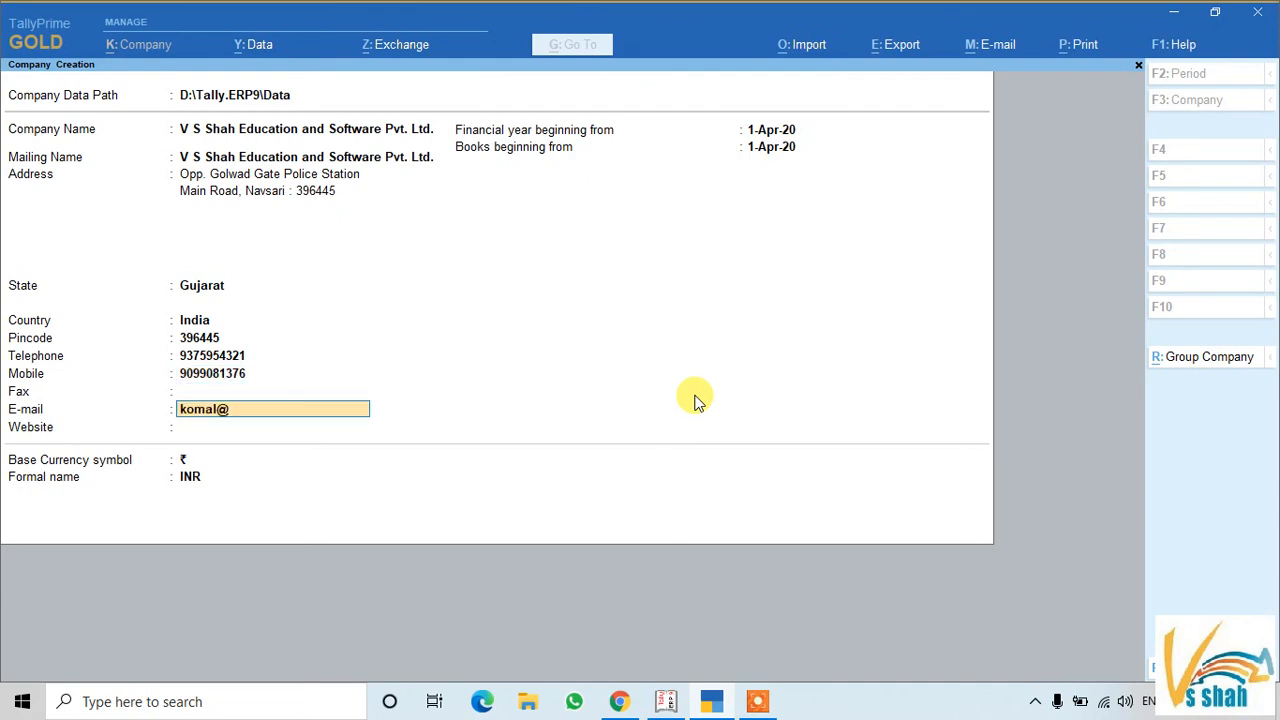
{"action": "key", "text": "Return"}
{"action": "type", "text": "ht"}
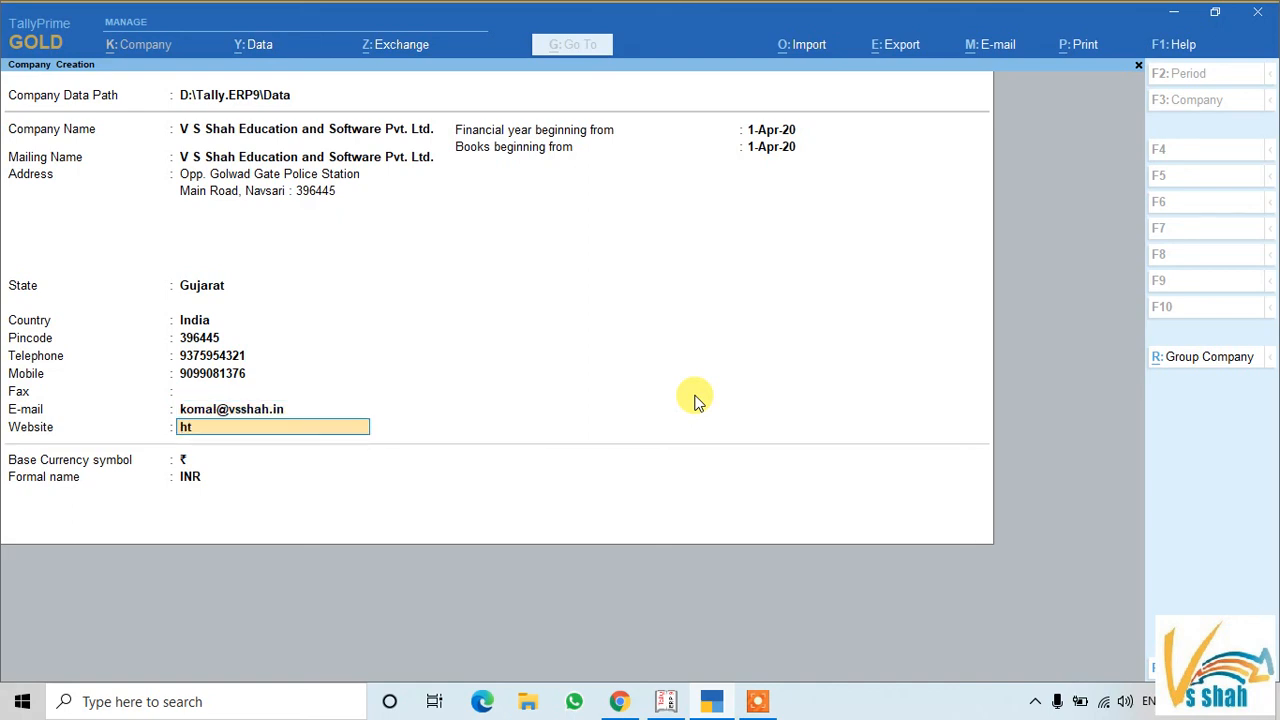
{"action": "type", "text": "tps://www.vsshah.in"}
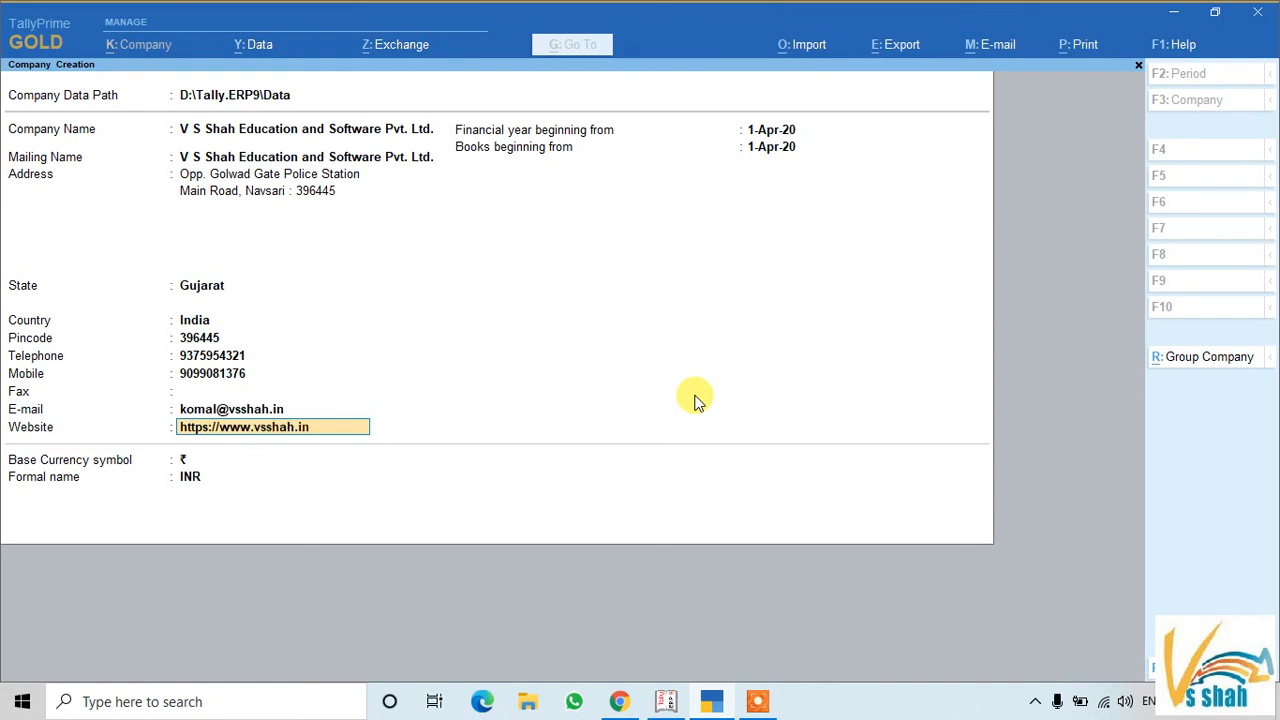
{"action": "key", "text": "Return"}
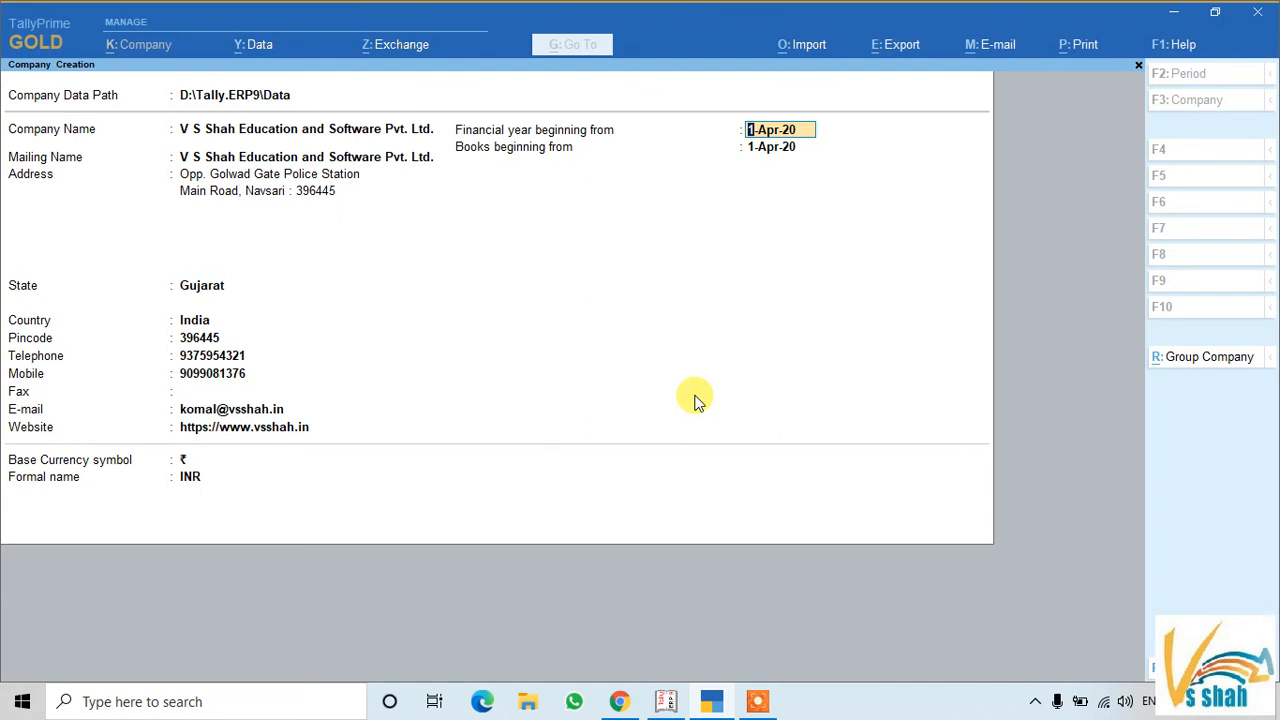
{"action": "key", "text": "Return"}
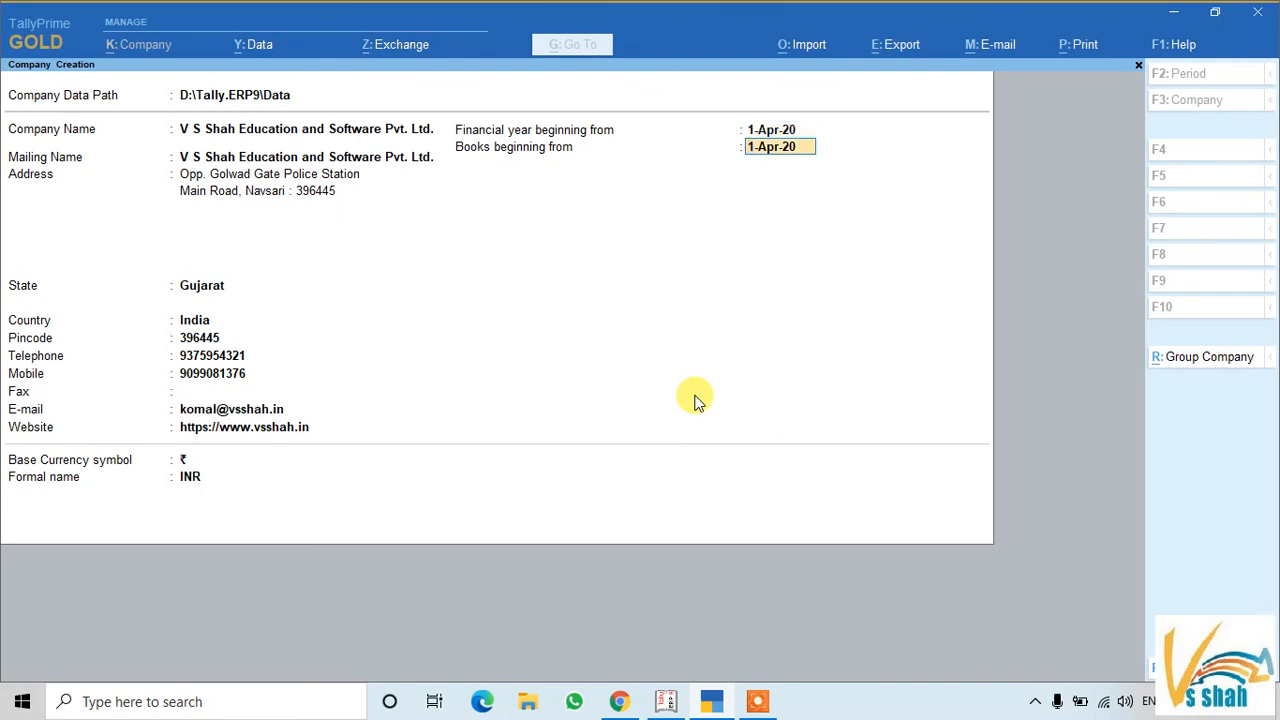
{"action": "key", "text": "Return"}
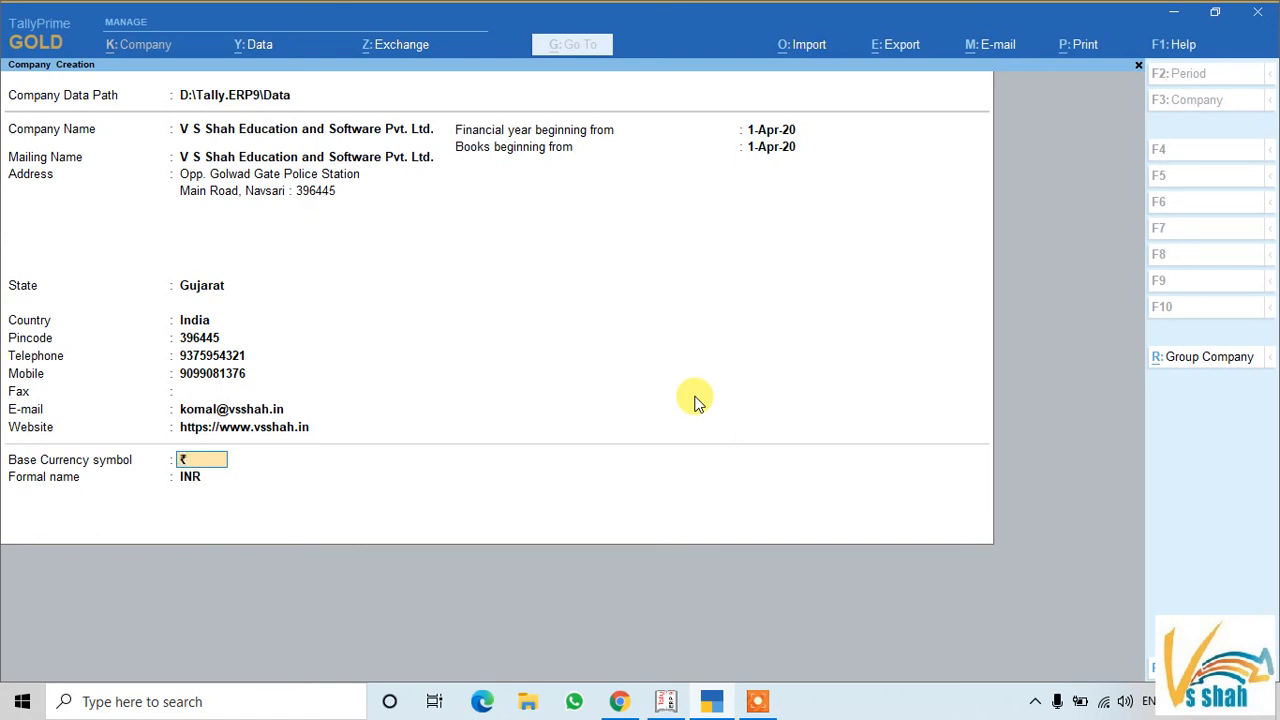
{"action": "key", "text": "Return"}
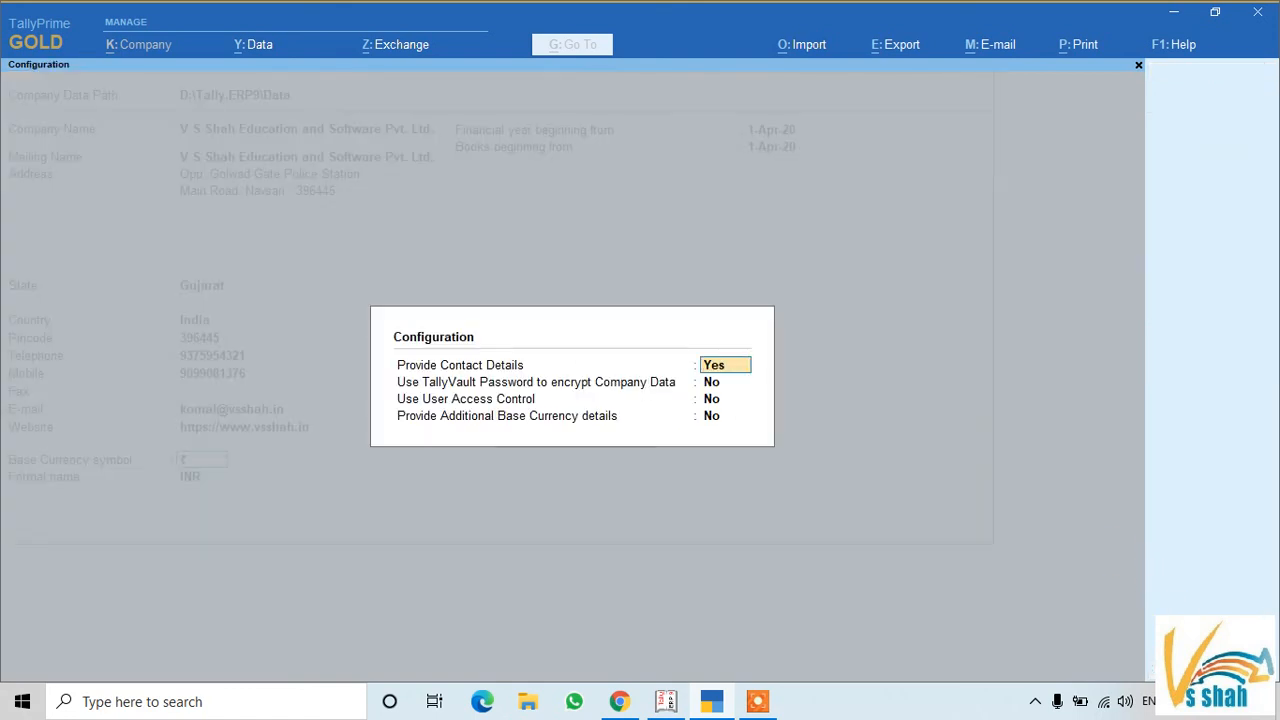
Keep contact details on and enable TallyVault, User Access Control and Additional Base Currency details
{"action": "key", "text": "Return"}
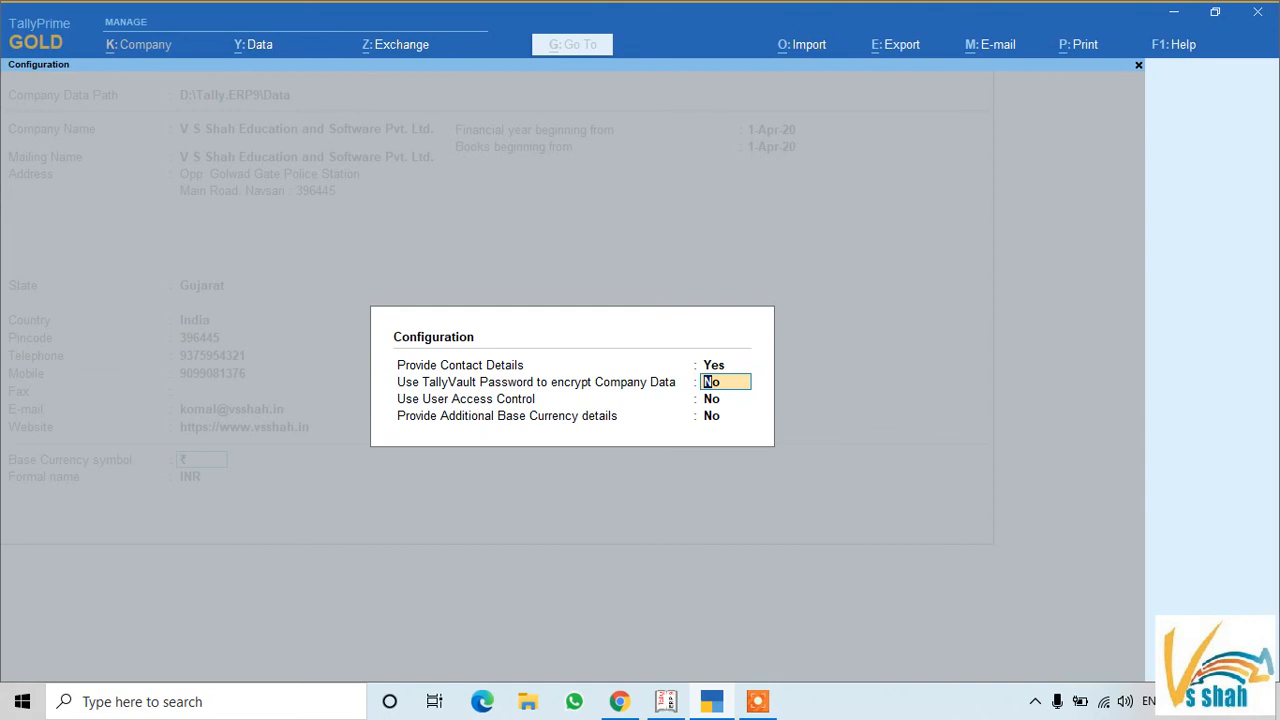
{"action": "type", "text": "y"}
{"action": "key", "text": "Return"}
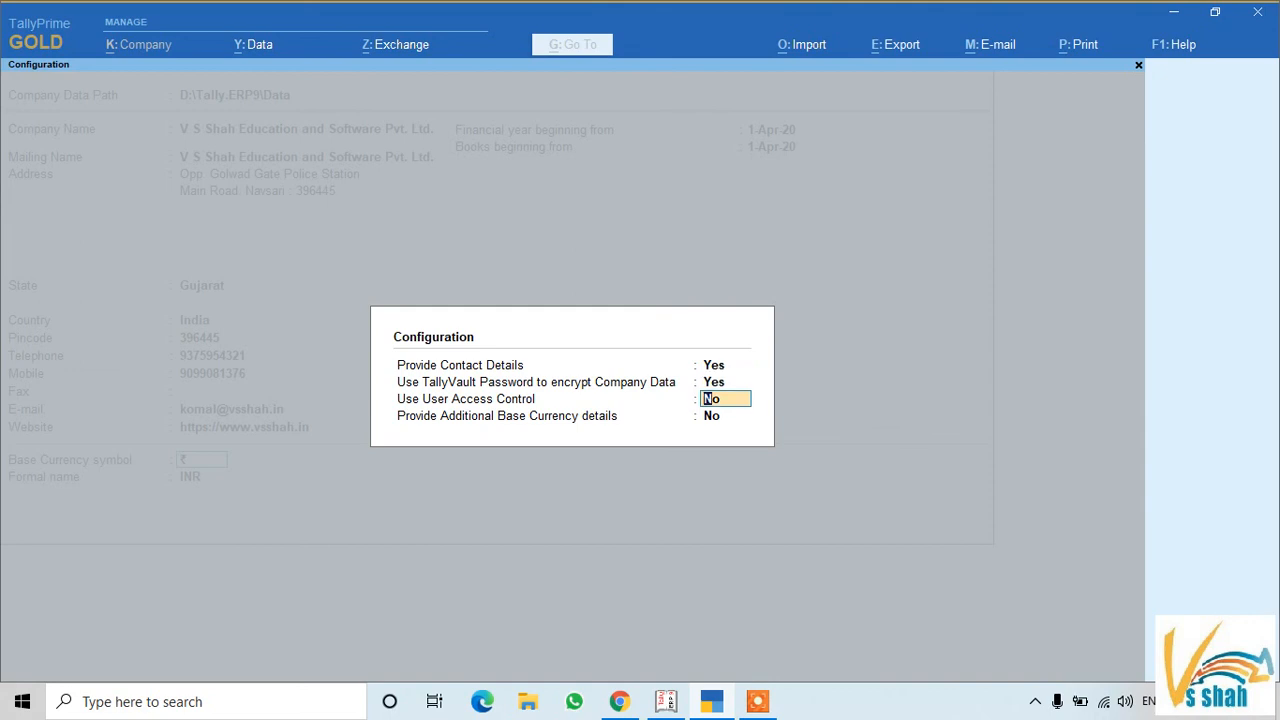
{"action": "type", "text": "y"}
{"action": "key", "text": "Return"}
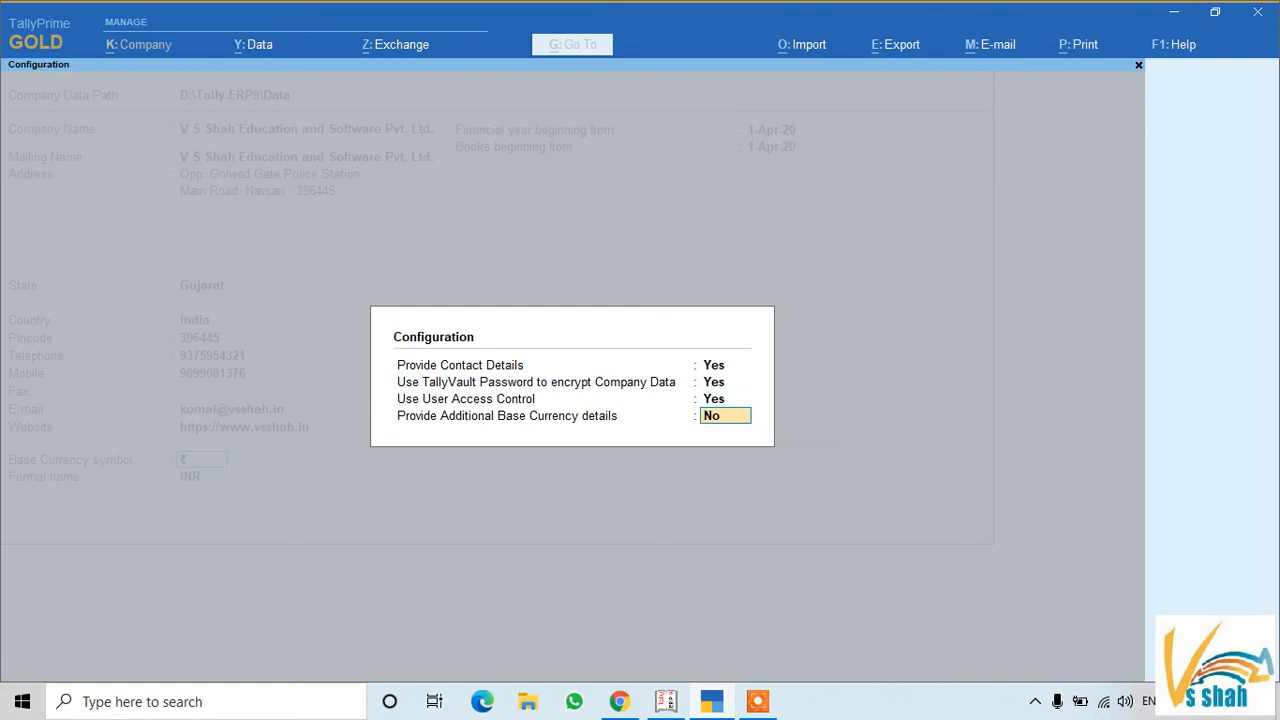
{"action": "type", "text": "y"}
{"action": "key", "text": "Return"}
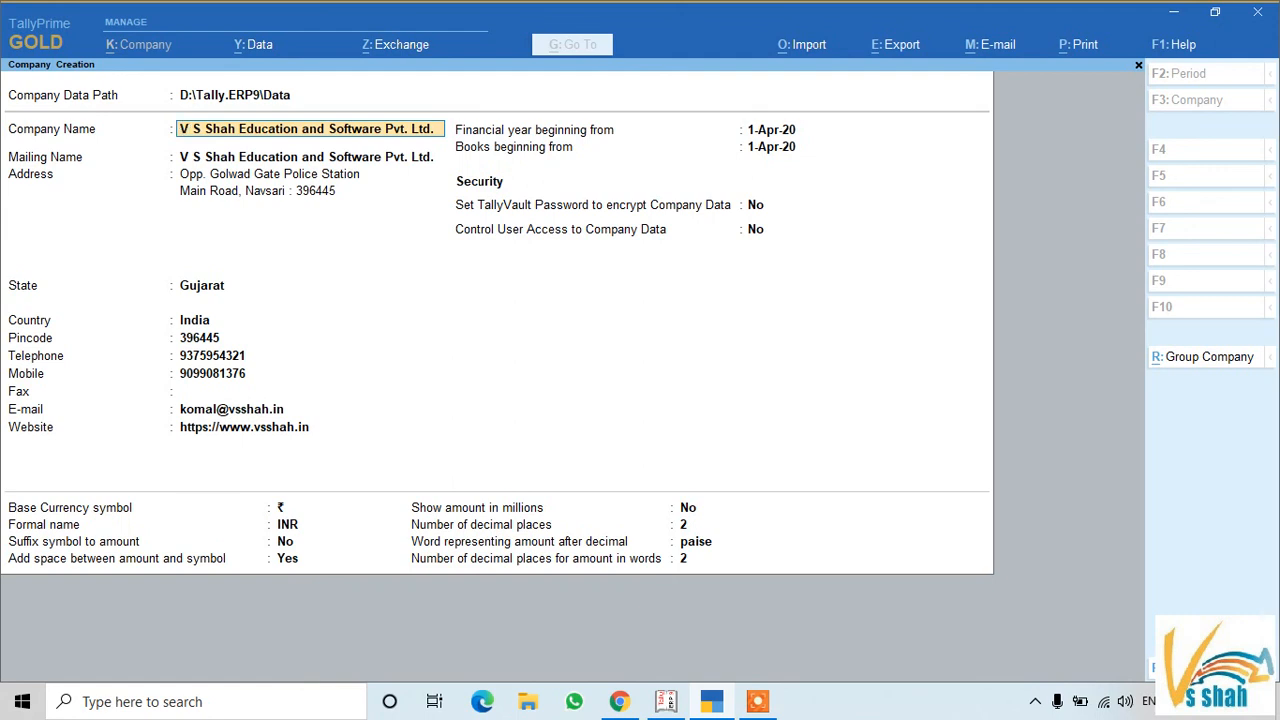
Skip the TallyVault password and turn on user access control with an administrator username and password
{"action": "key", "text": "Return"}
{"action": "key", "text": "Return"}
{"action": "key", "text": "Return"}
{"action": "key", "text": "Return"}
{"action": "key", "text": "Return"}
{"action": "key", "text": "Return"}
{"action": "key", "text": "Return"}
{"action": "key", "text": "Return"}
{"action": "key", "text": "Return"}
{"action": "key", "text": "Return"}
{"action": "key", "text": "Return"}
{"action": "key", "text": "Return"}
{"action": "key", "text": "Return"}
{"action": "key", "text": "Return"}
{"action": "key", "text": "Return"}
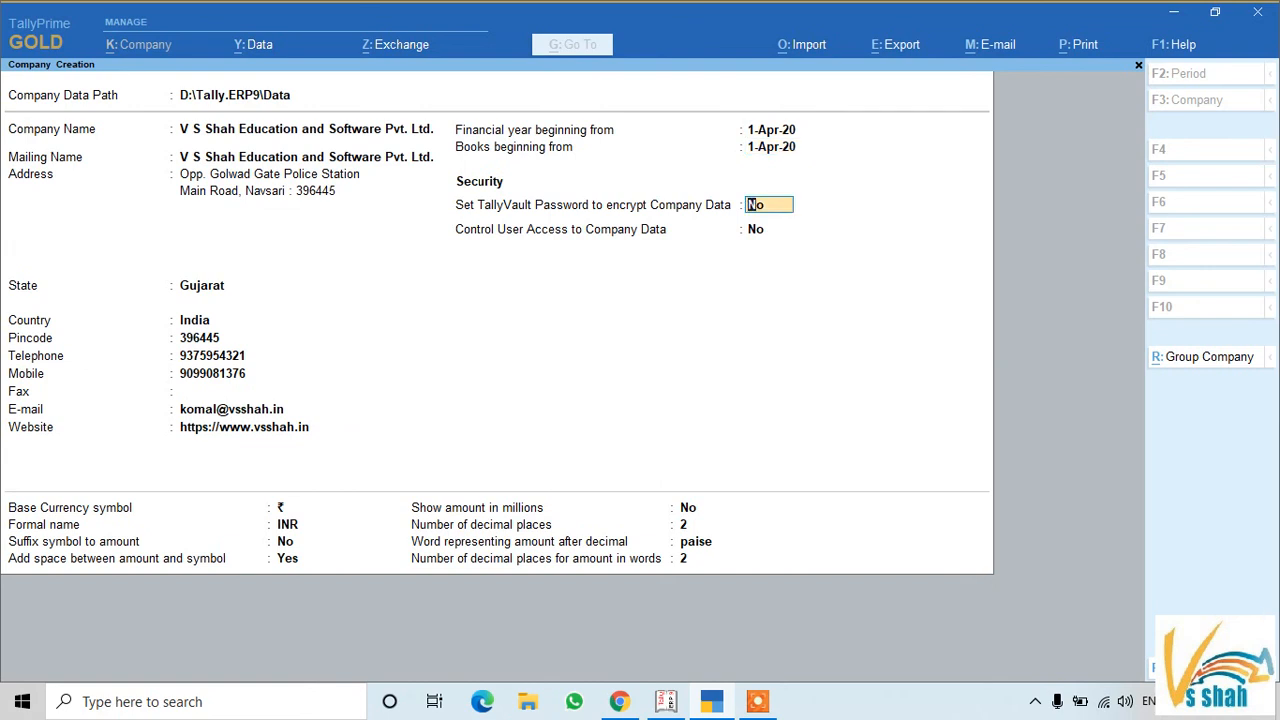
{"action": "key", "text": "Return"}
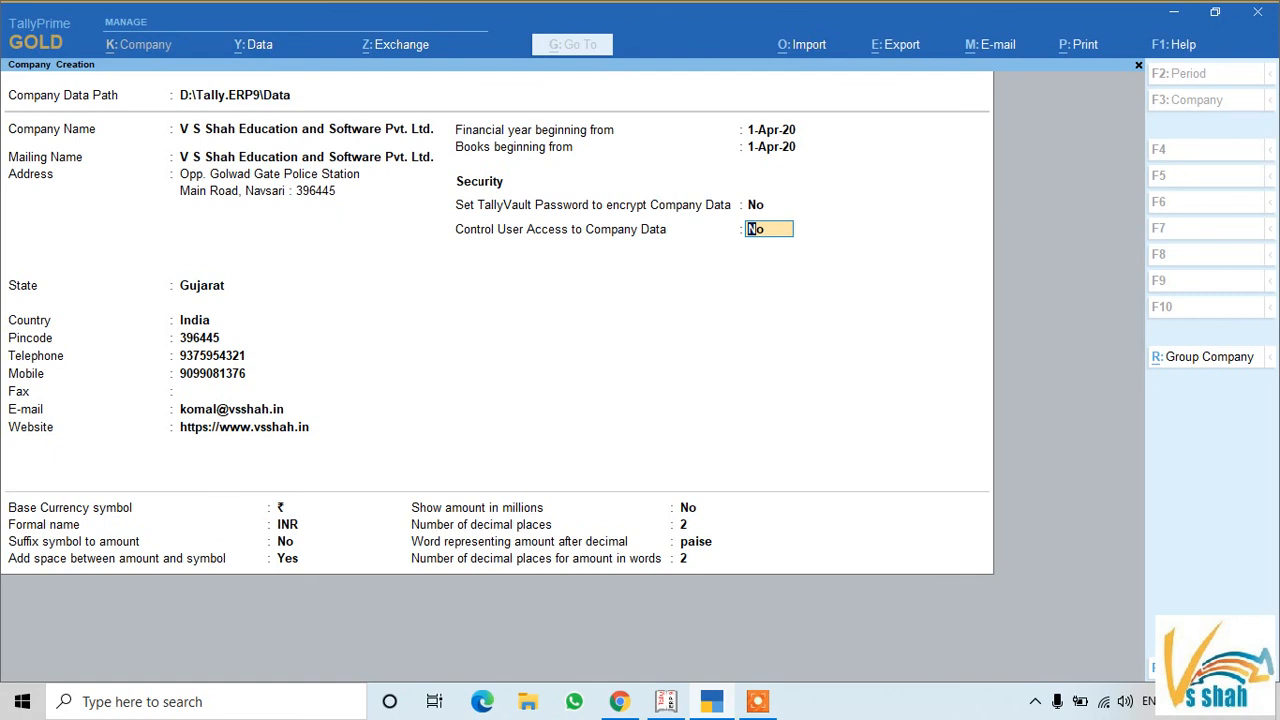
{"action": "type", "text": "y"}
{"action": "key", "text": "Return"}
{"action": "type", "text": "a"}
{"action": "key", "text": "Return"}
{"action": "type", "text": "a"}
{"action": "key", "text": "Return"}
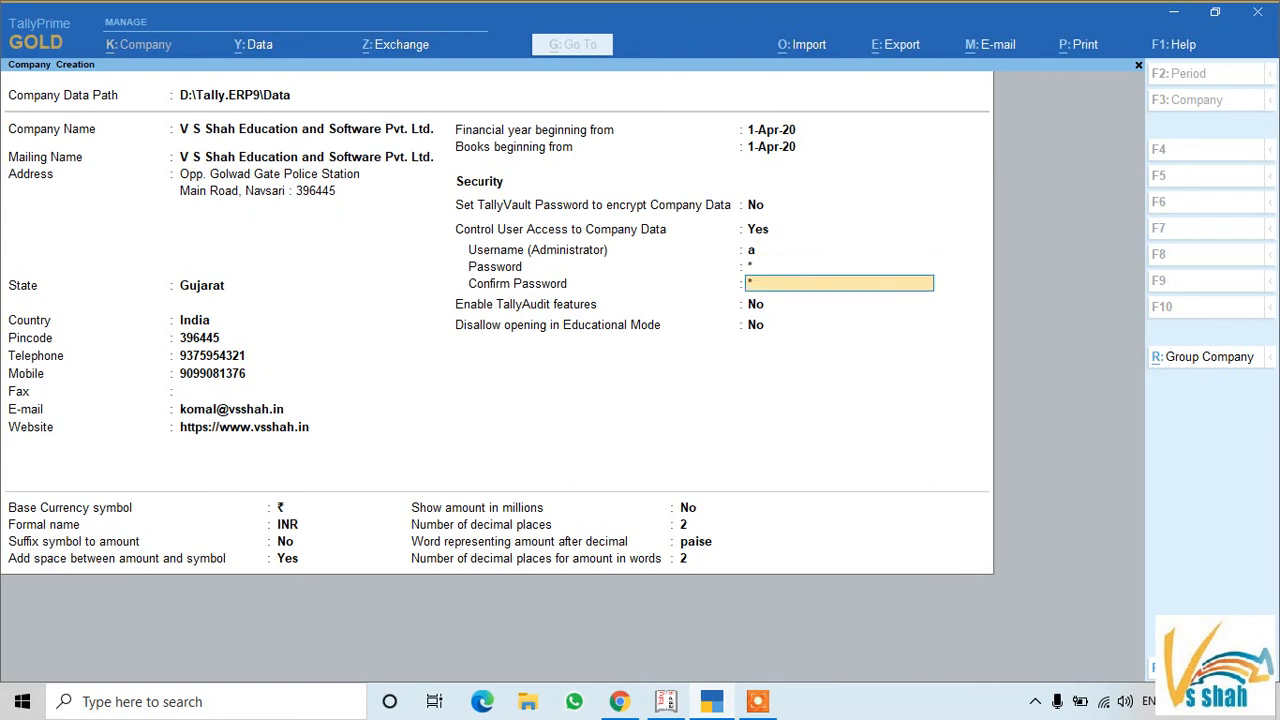
{"action": "type", "text": "a"}
{"action": "key", "text": "Return"}
{"action": "key", "text": "Return"}
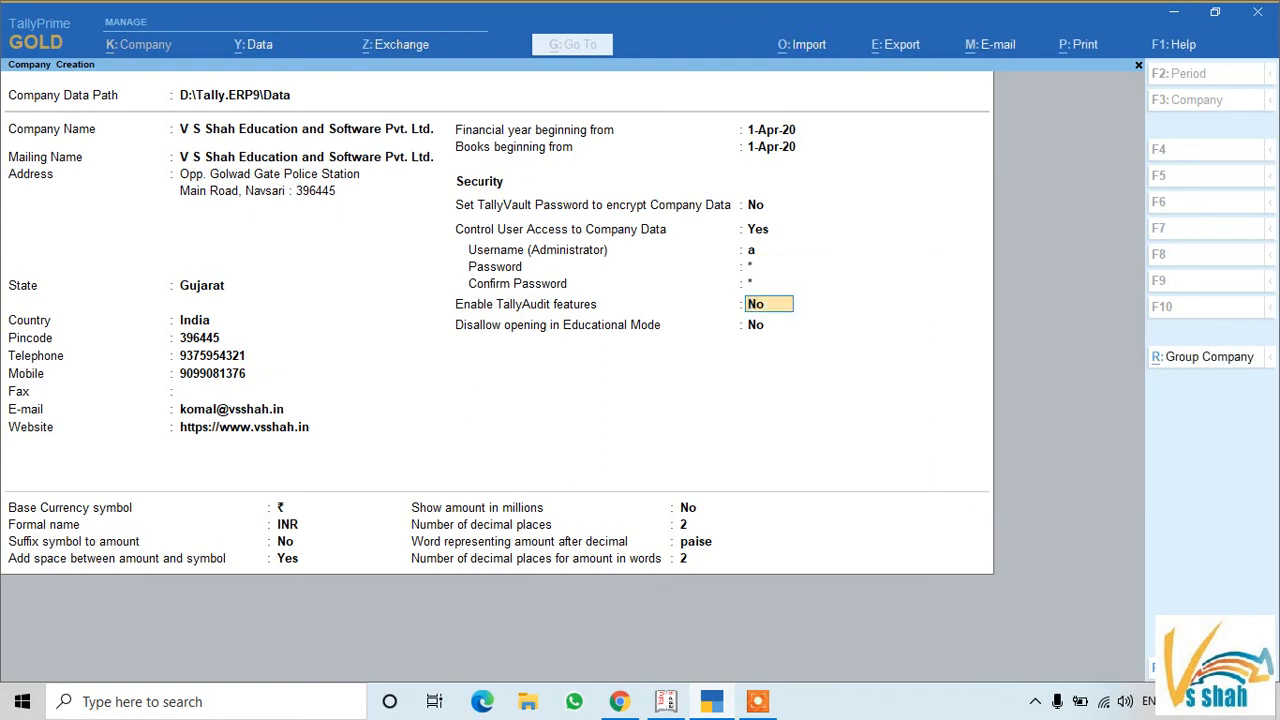
Leave TallyAudit off, Educational Mode allowed and the ₹ currency settings unchanged
{"action": "key", "text": "Return"}
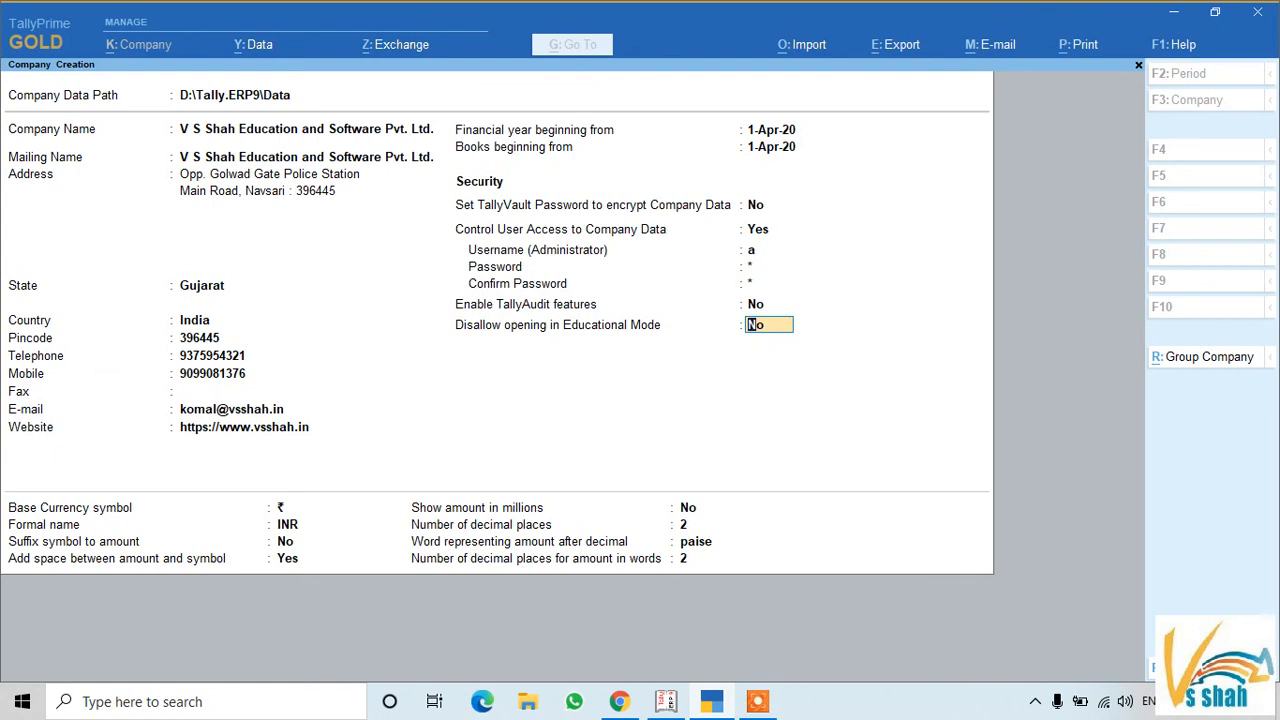
{"action": "key", "text": "Return"}
{"action": "key", "text": "Return"}
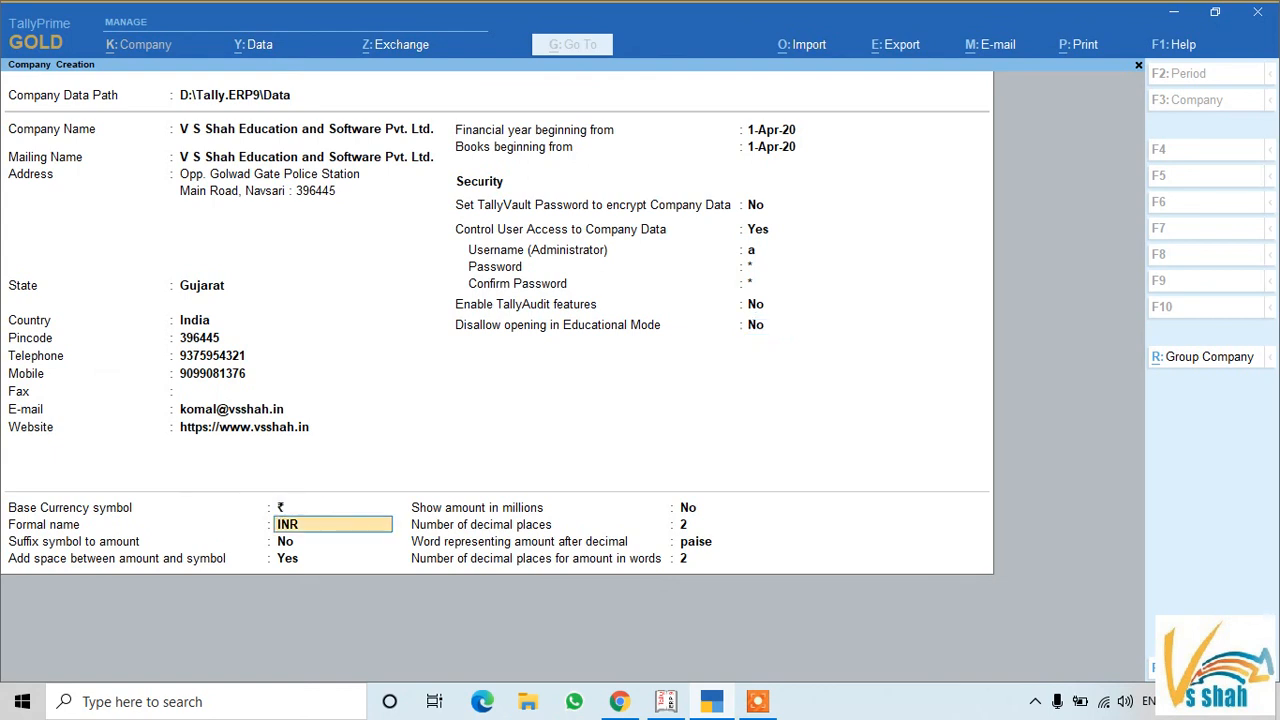
{"action": "key", "text": "Return"}
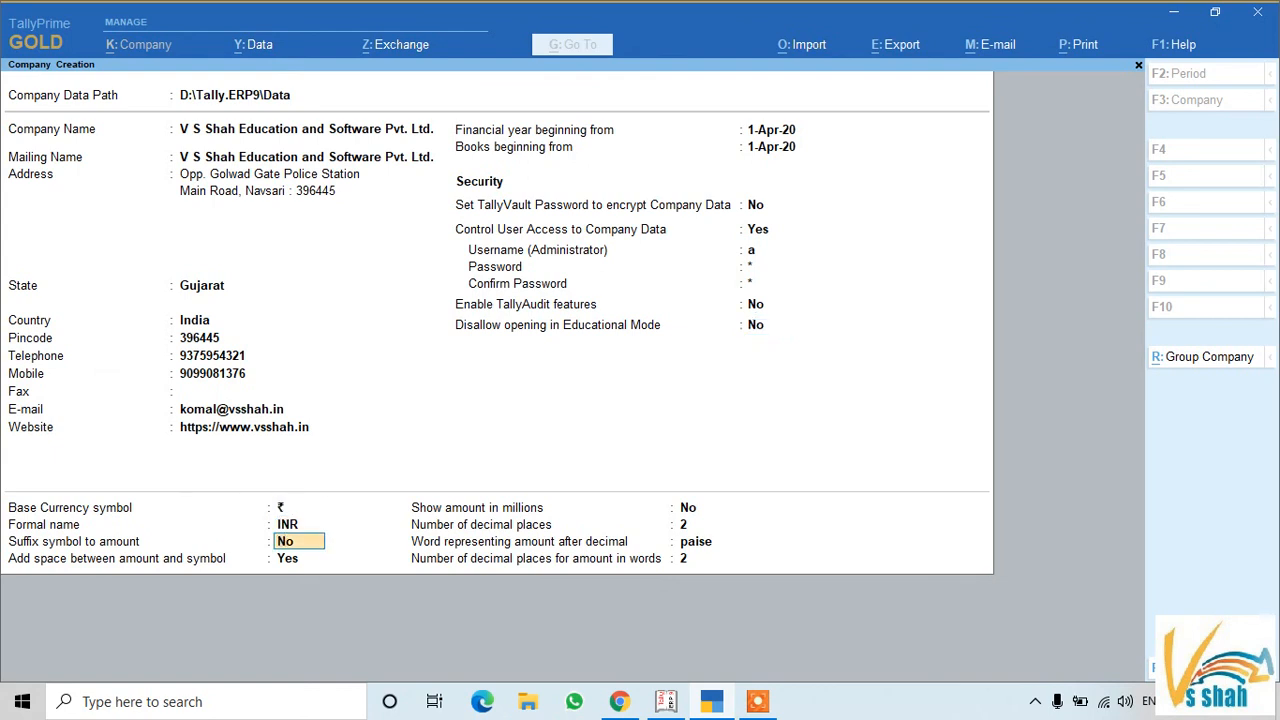
{"action": "key", "text": "Return"}
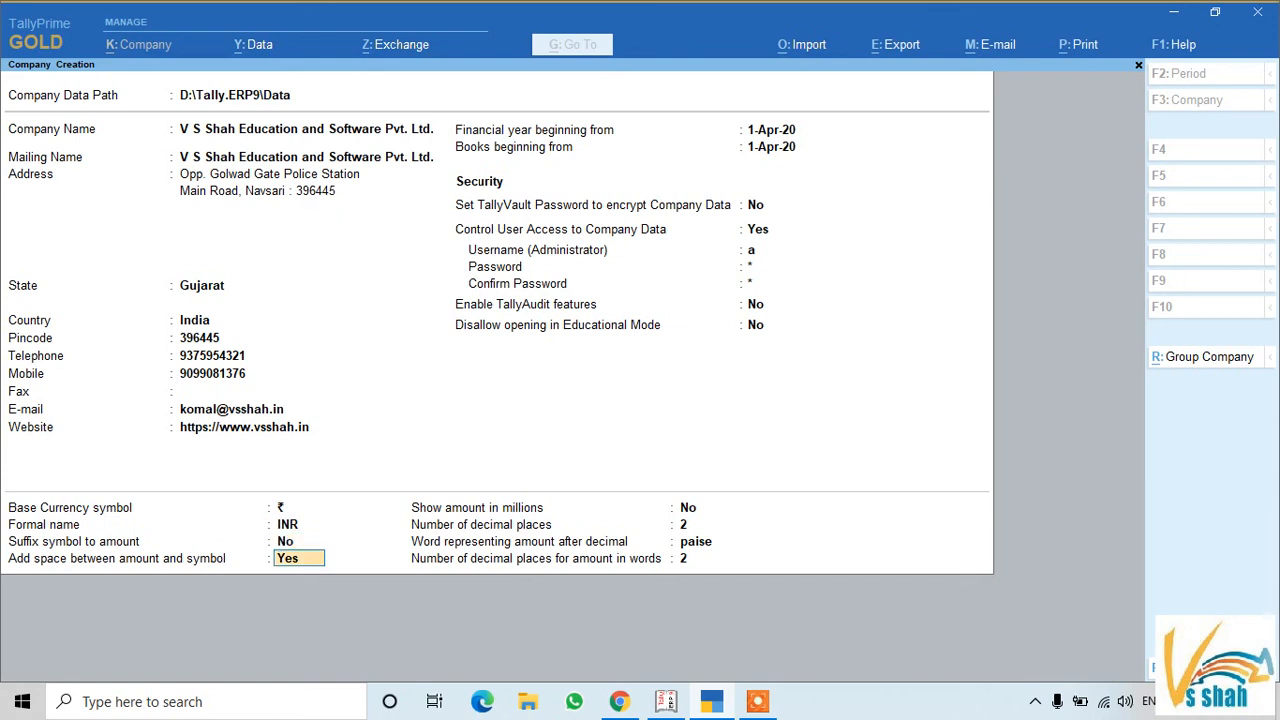
{"action": "key", "text": "Return"}
{"action": "key", "text": "Return"}
{"action": "key", "text": "Return"}
{"action": "key", "text": "Return"}
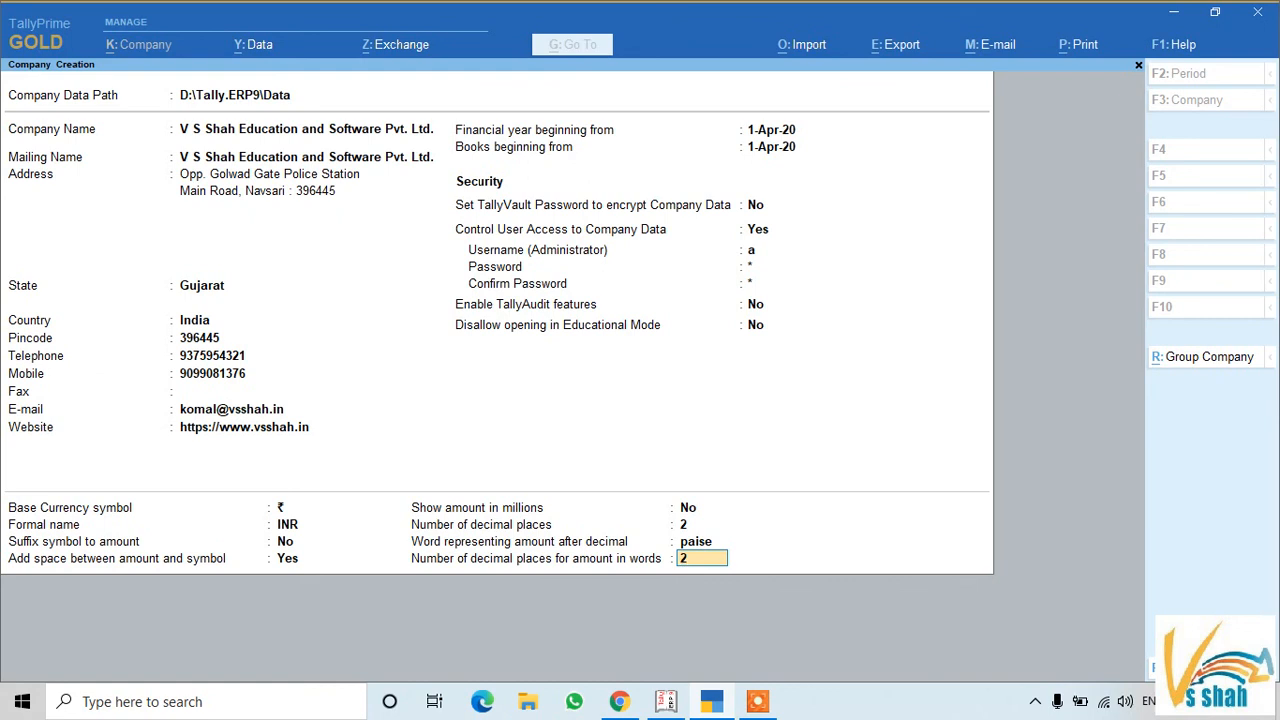
{"action": "key", "text": "Return"}
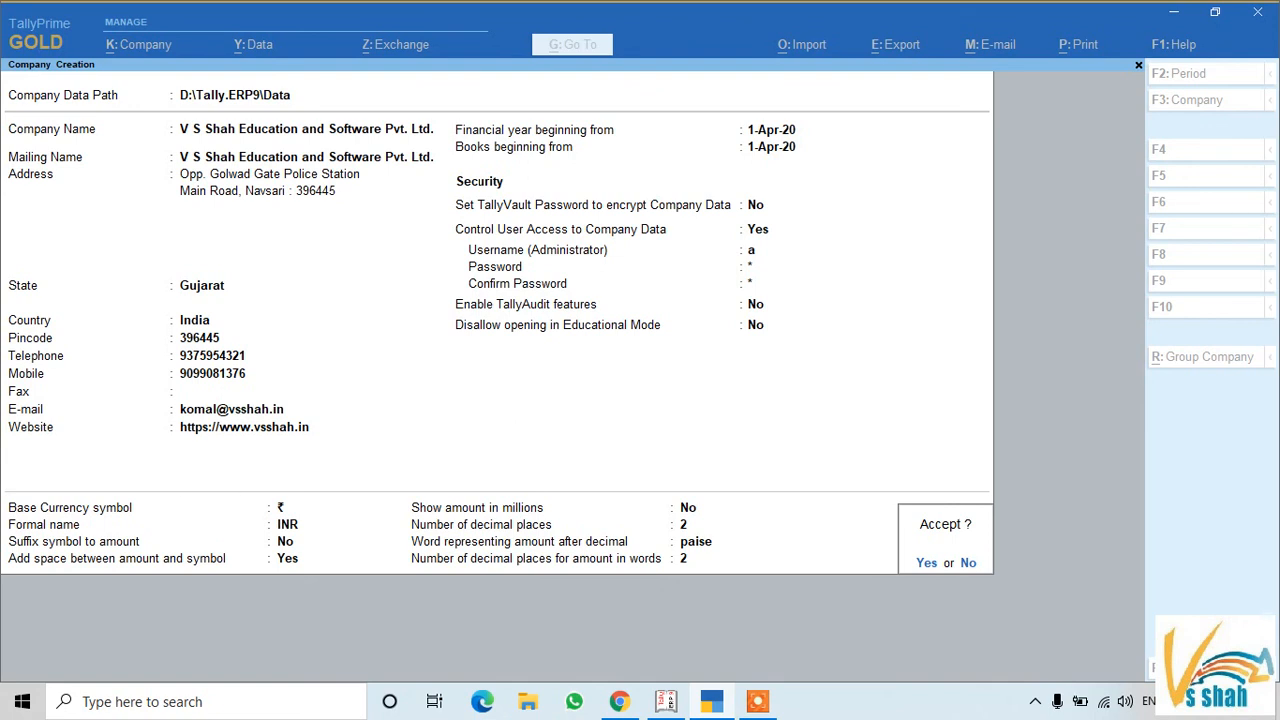
Accept the new company, log in as administrator, then minimise TallyPrime and Tally.ERP 9
{"action": "key", "text": "Return"}
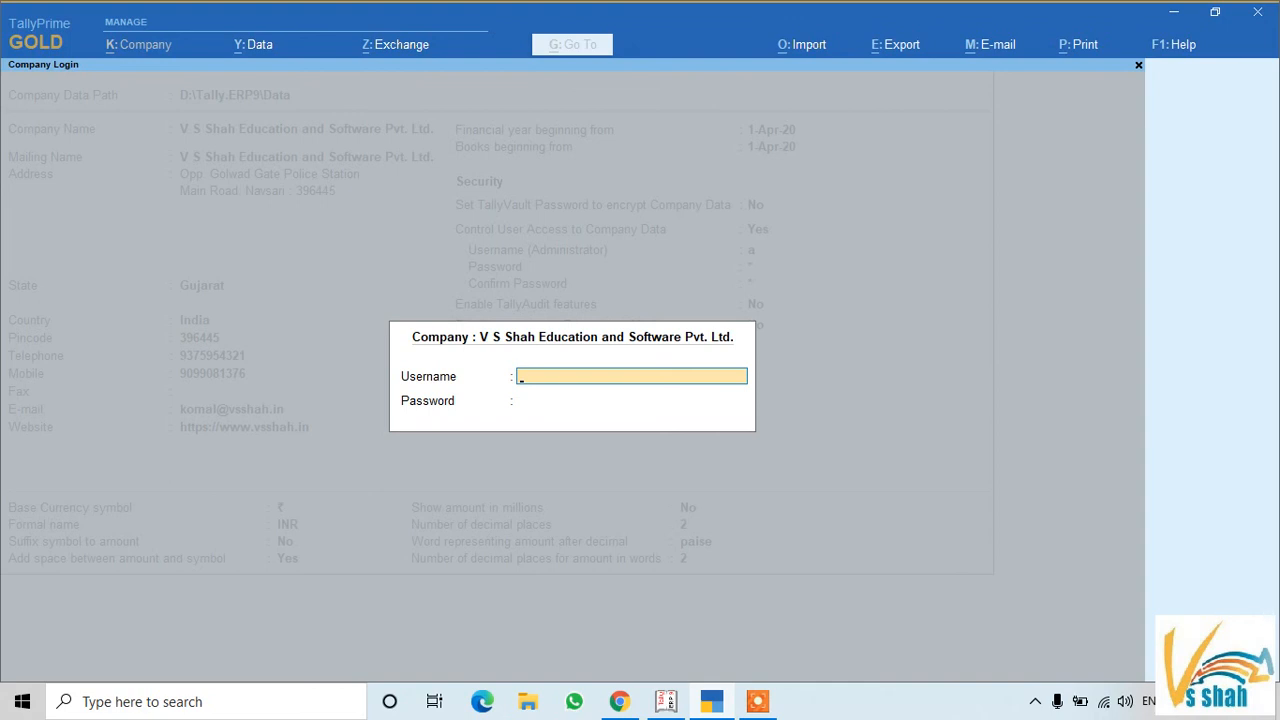
{"action": "type", "text": "a"}
{"action": "key", "text": "Return"}
{"action": "type", "text": "a"}
{"action": "key", "text": "Return"}
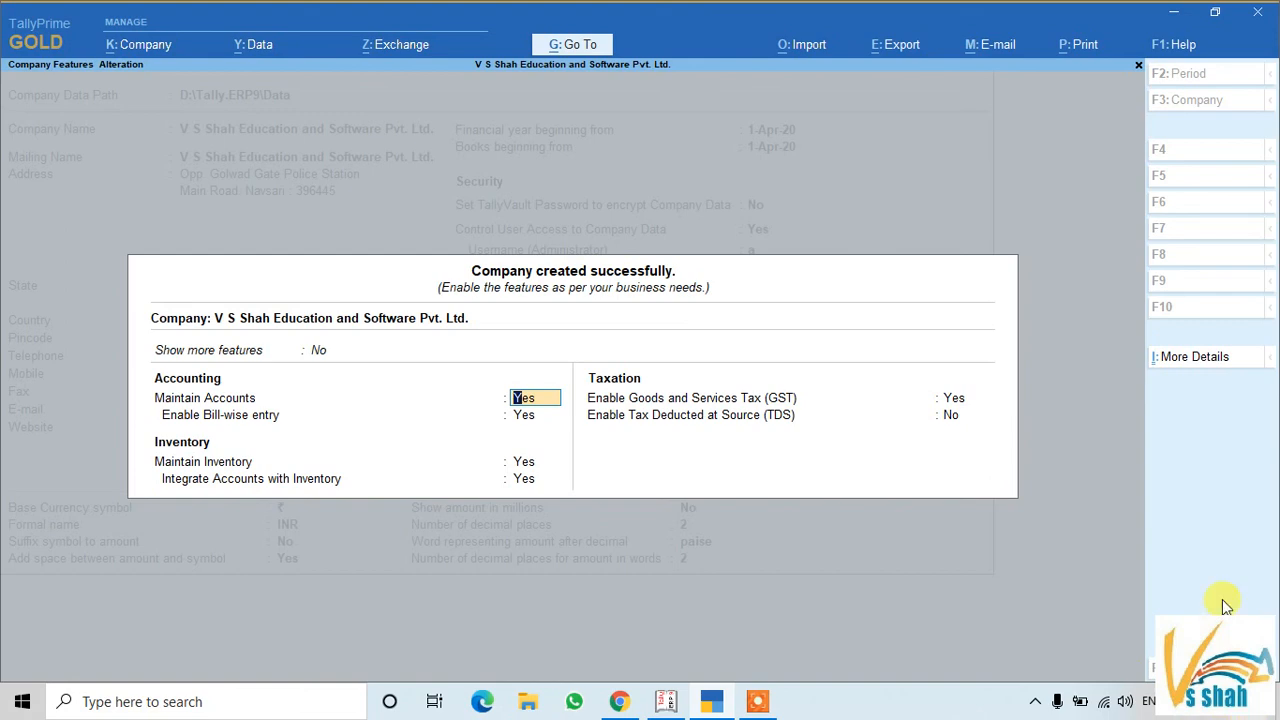
{"action": "left_click", "coordinate": [1175, 14]}
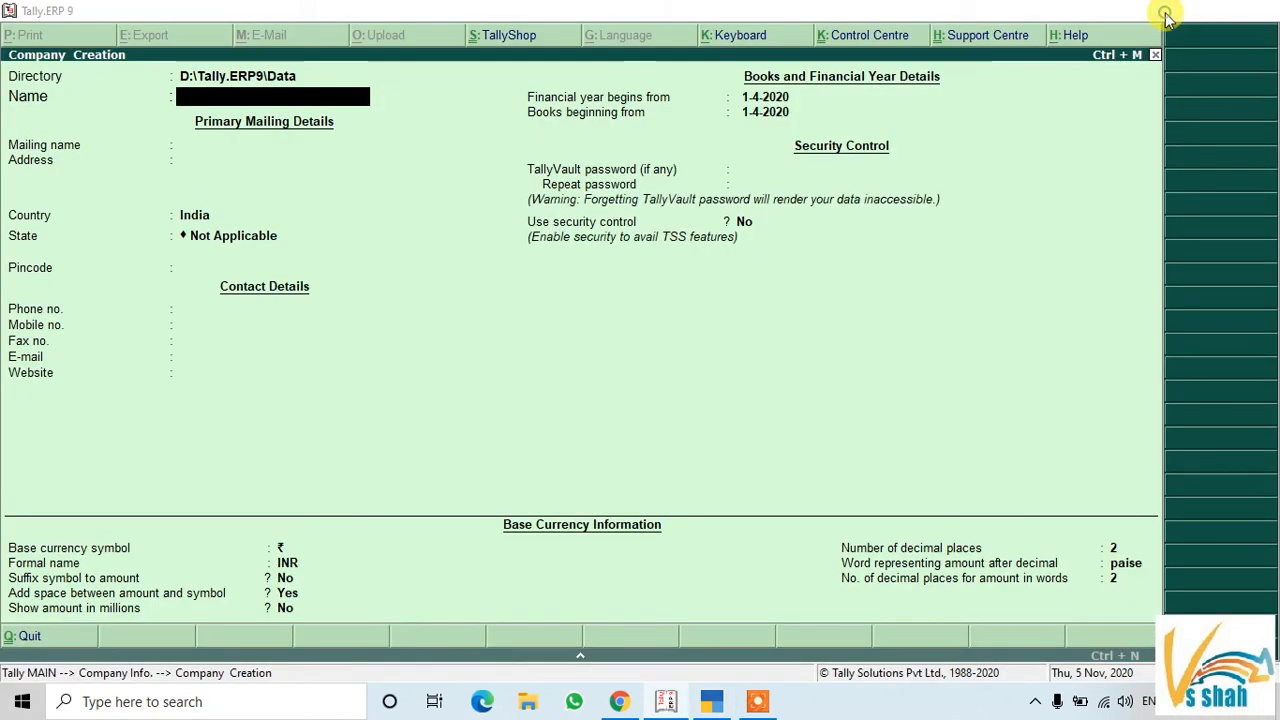
{"action": "left_click", "coordinate": [1174, 14]}
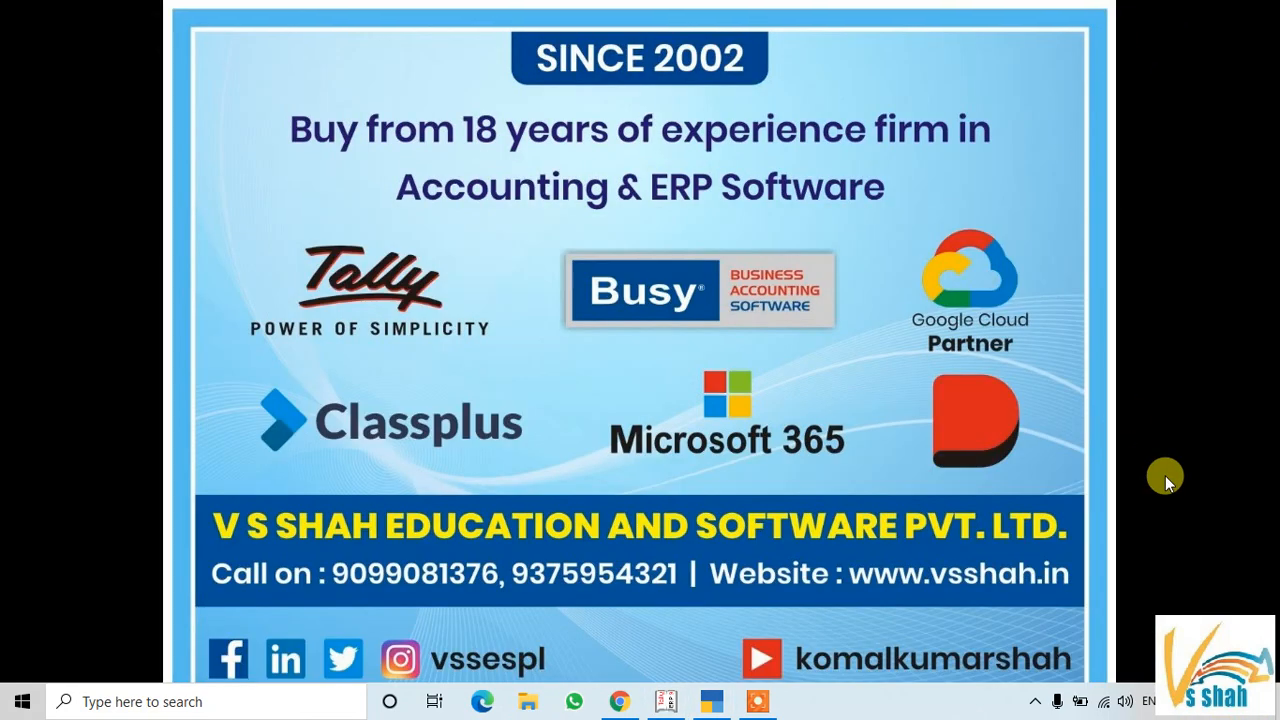